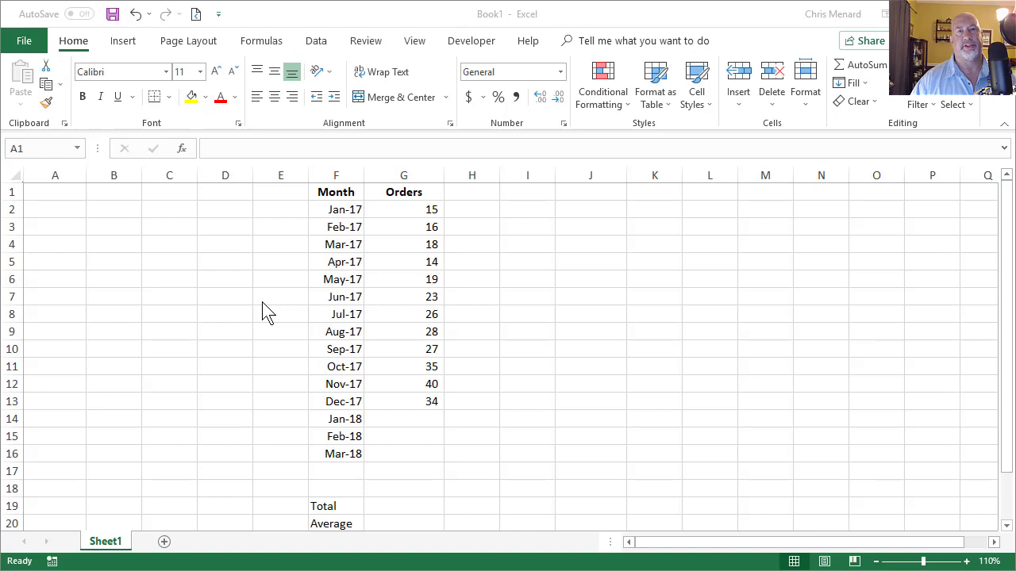
- Enter 1 in cell A1 and fill it down to A11 as an incrementing series
click(65, 198)
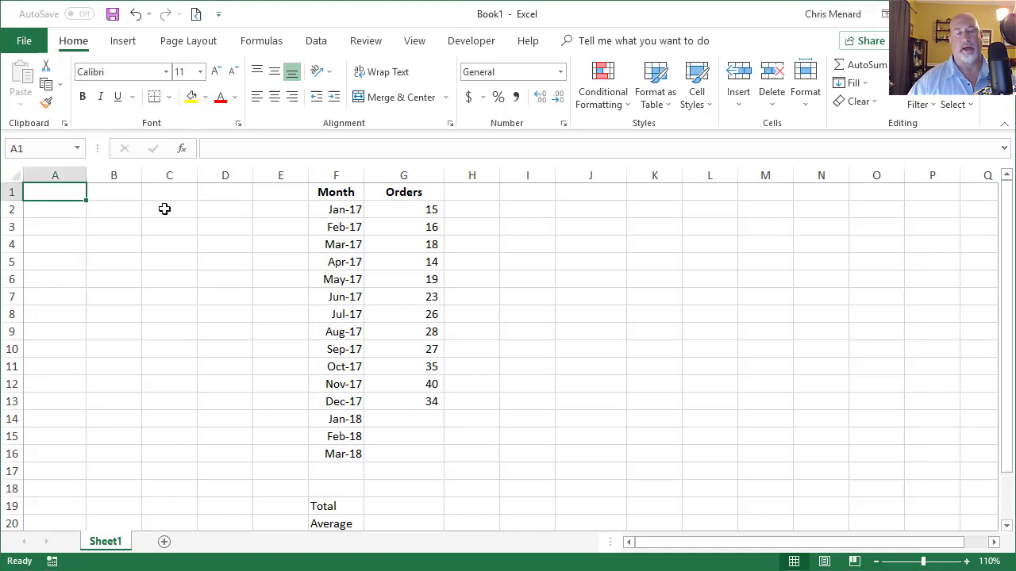
text(1)
key(ctrl+Return)
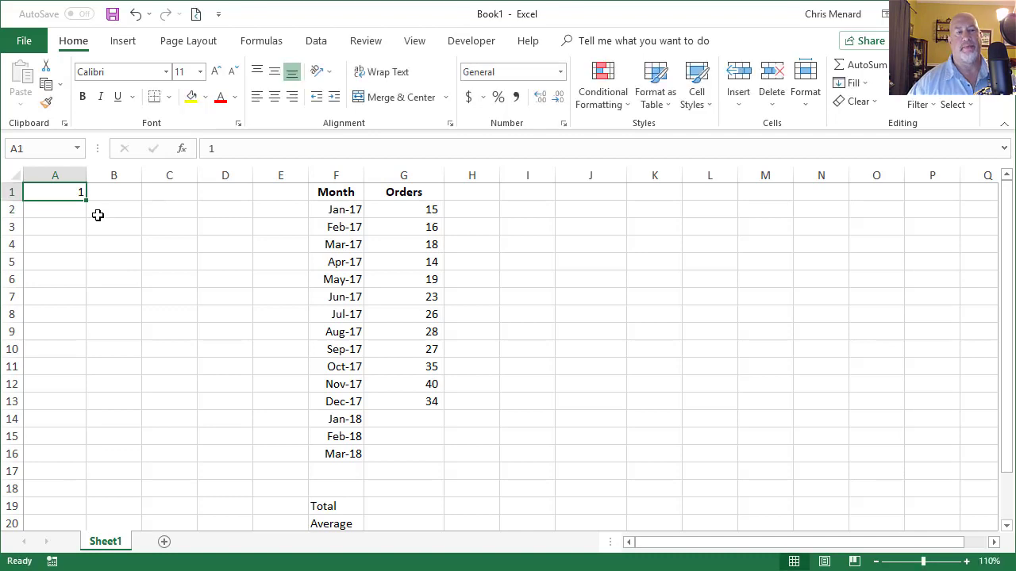
drag(86, 203, 85, 376)
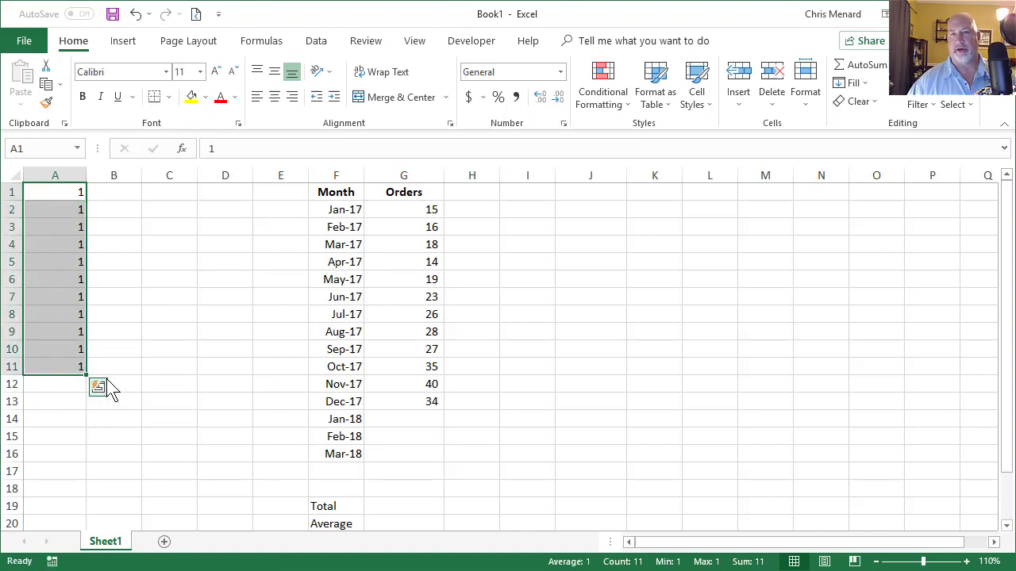
key(ctrl+z)
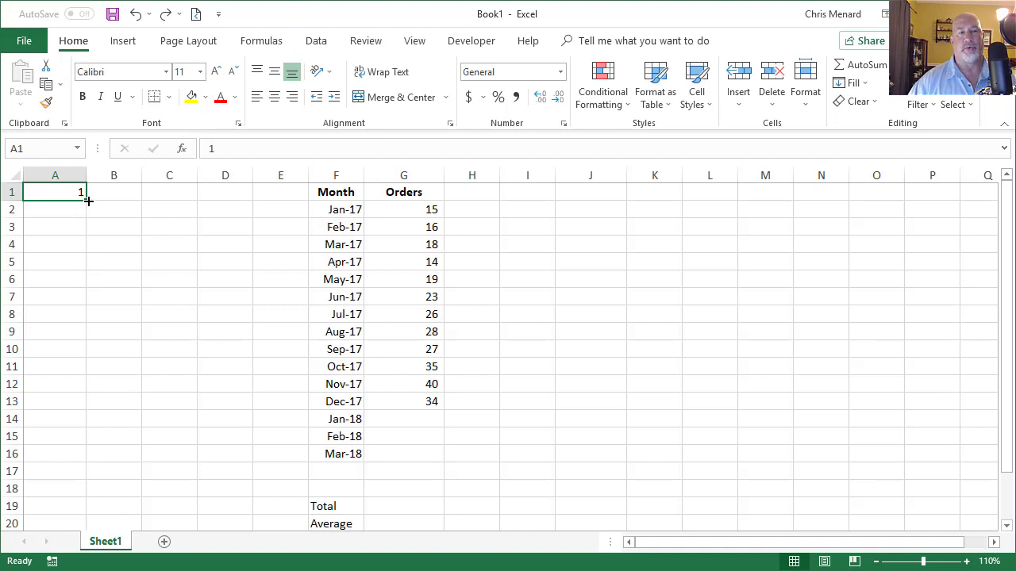
drag(88, 201, 82, 383)
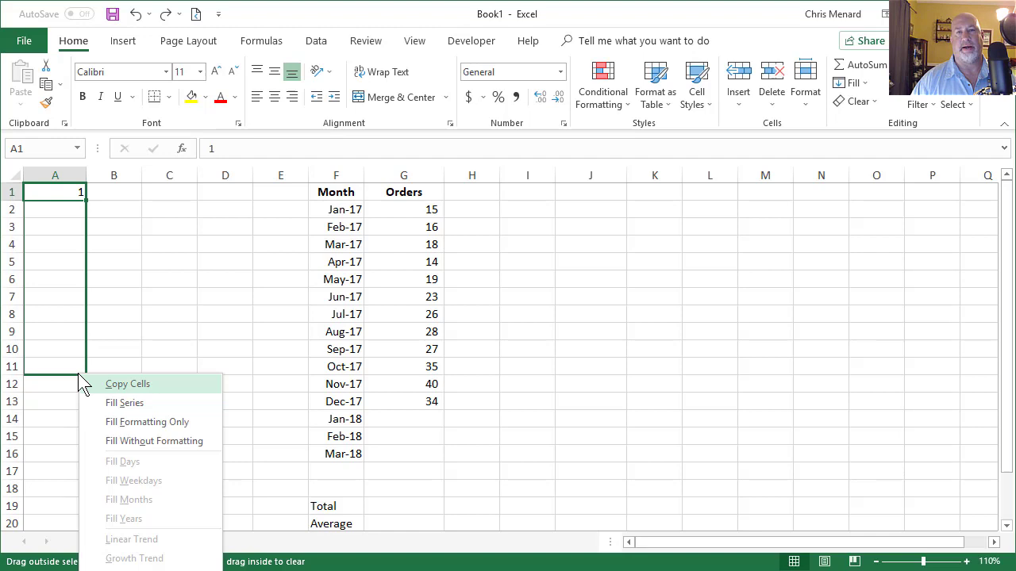
click(119, 403)
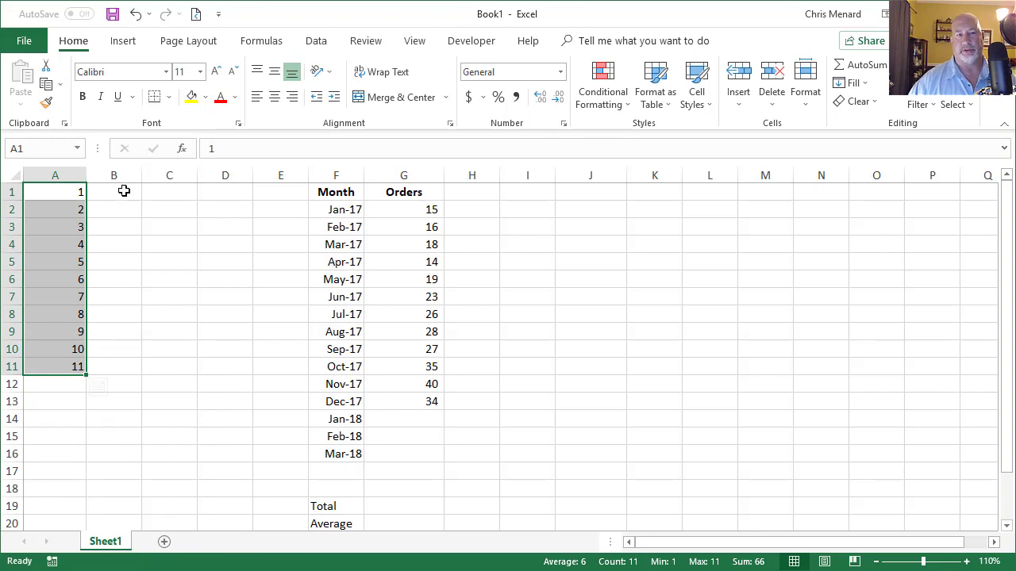
- Enter 30043 in cell B1 as text with a leading apostrophe
click(124, 192)
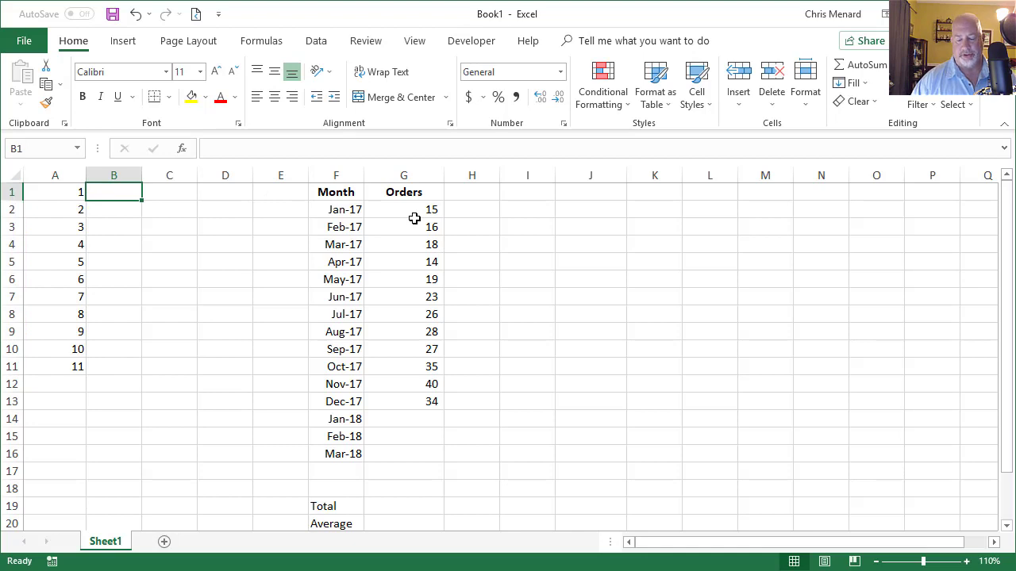
text(')
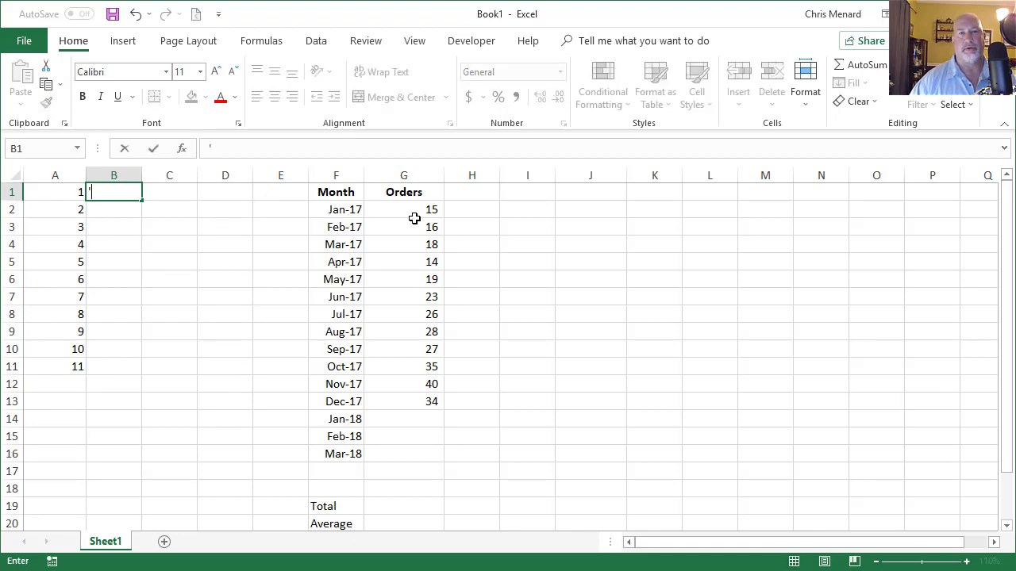
text(30043)
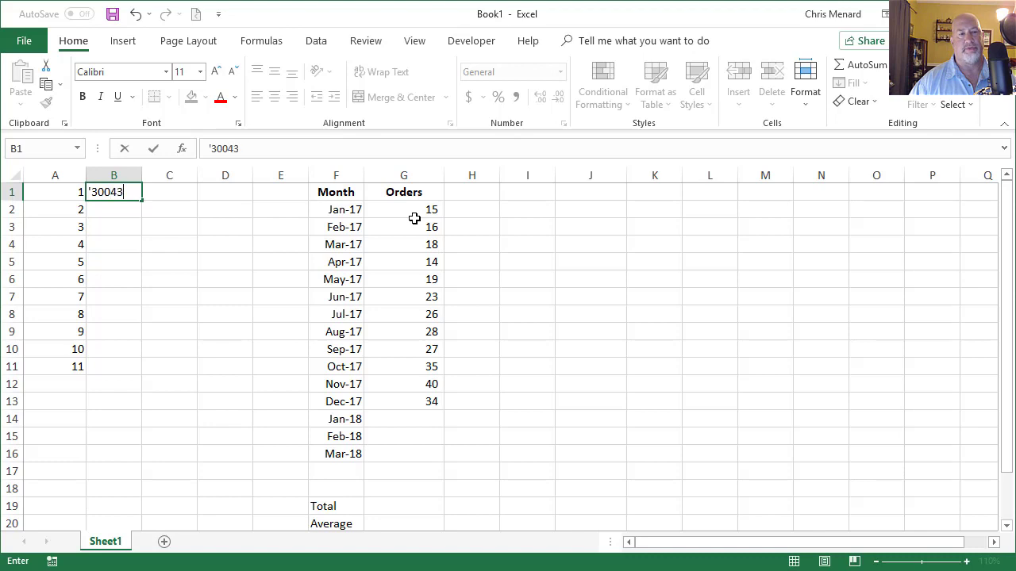
key(Return)
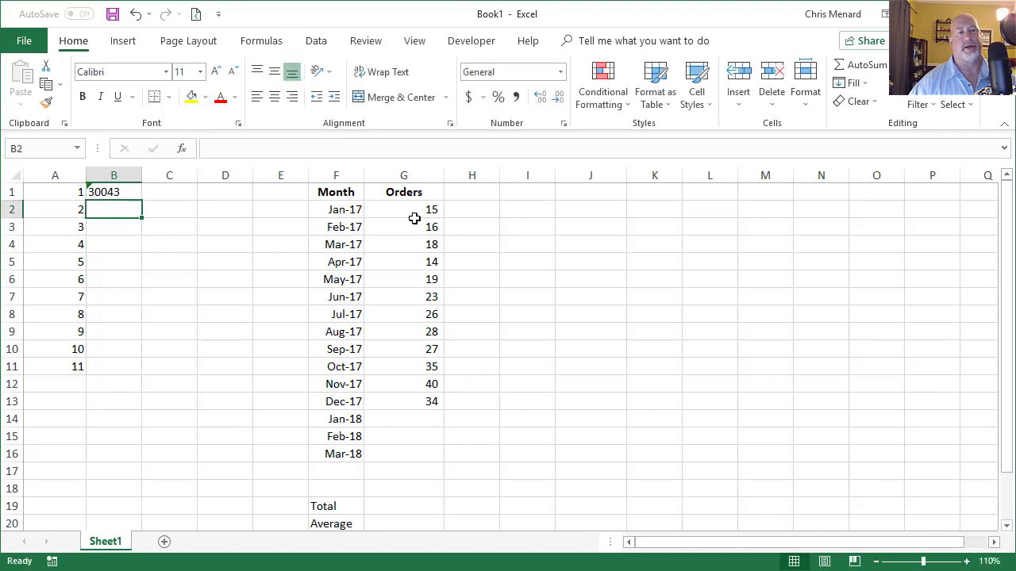
- Fill the text value in B1 down to B10 as identical copies using Copy Cells
click(131, 194)
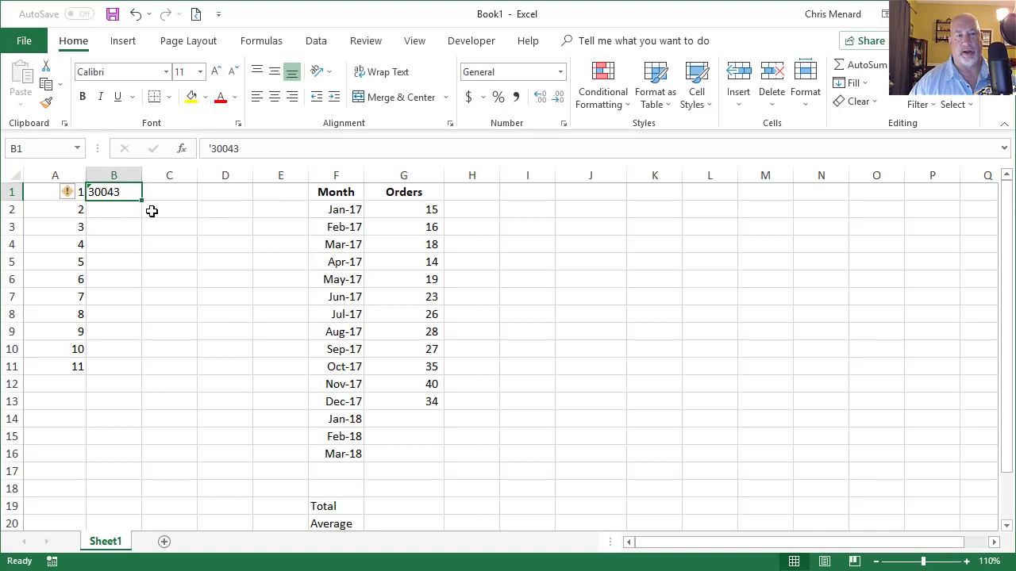
drag(141, 202, 142, 361)
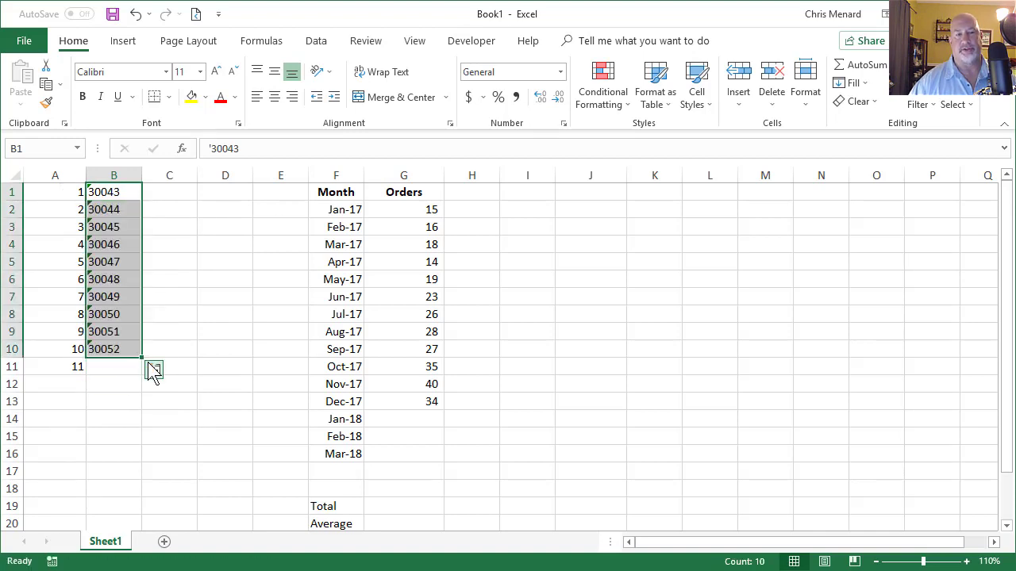
key(ctrl+z)
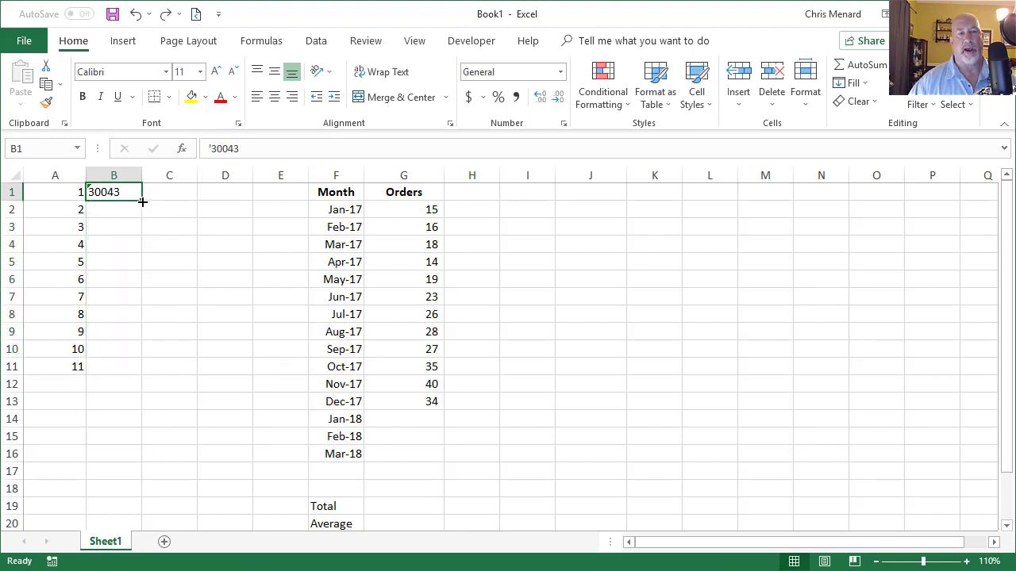
drag(141, 201, 129, 358)
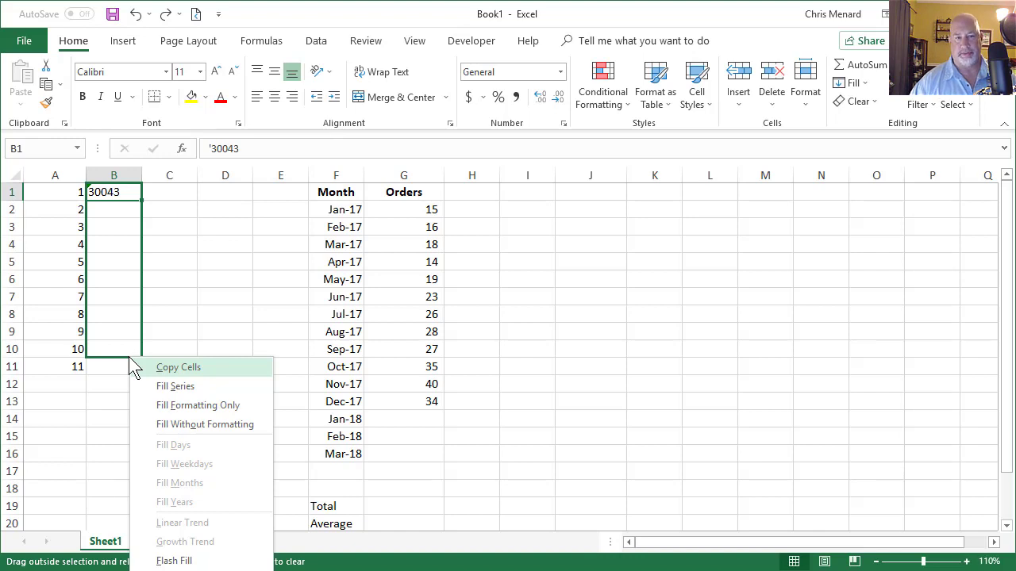
click(180, 368)
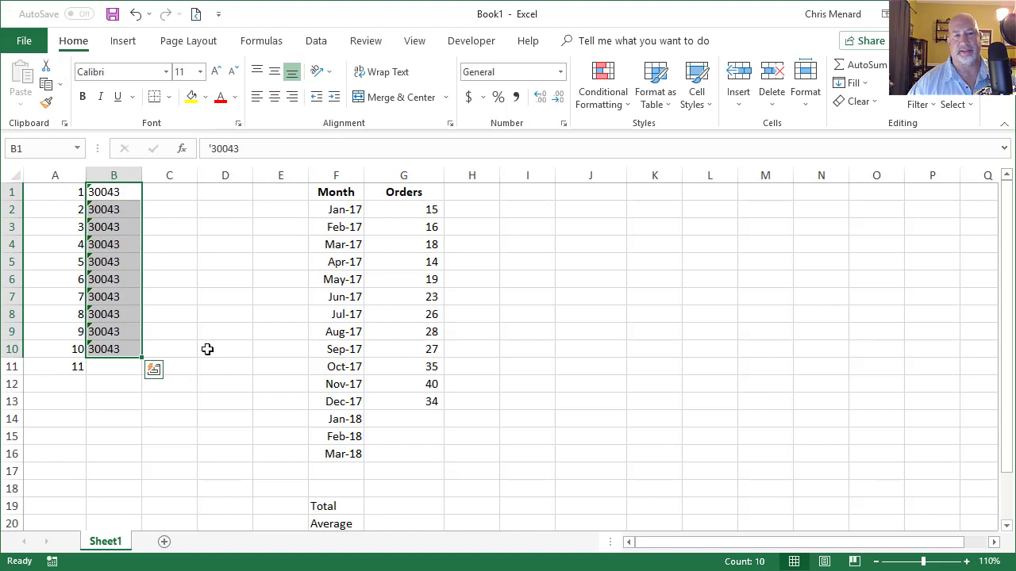
- Insert today's date, 8/17/2018, as a static value in cell J1
click(583, 191)
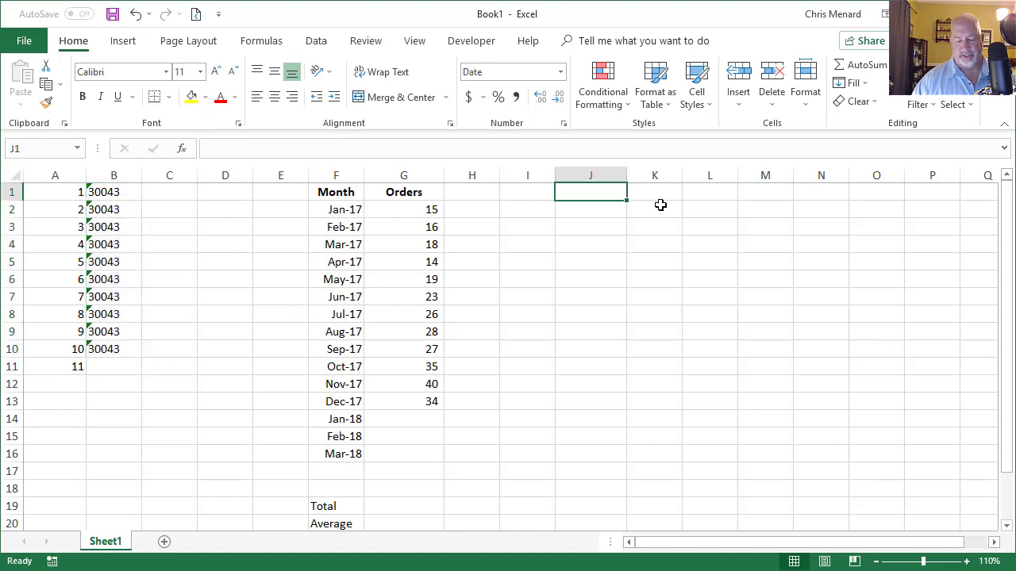
key(ctrl+semicolon)
key(Return)
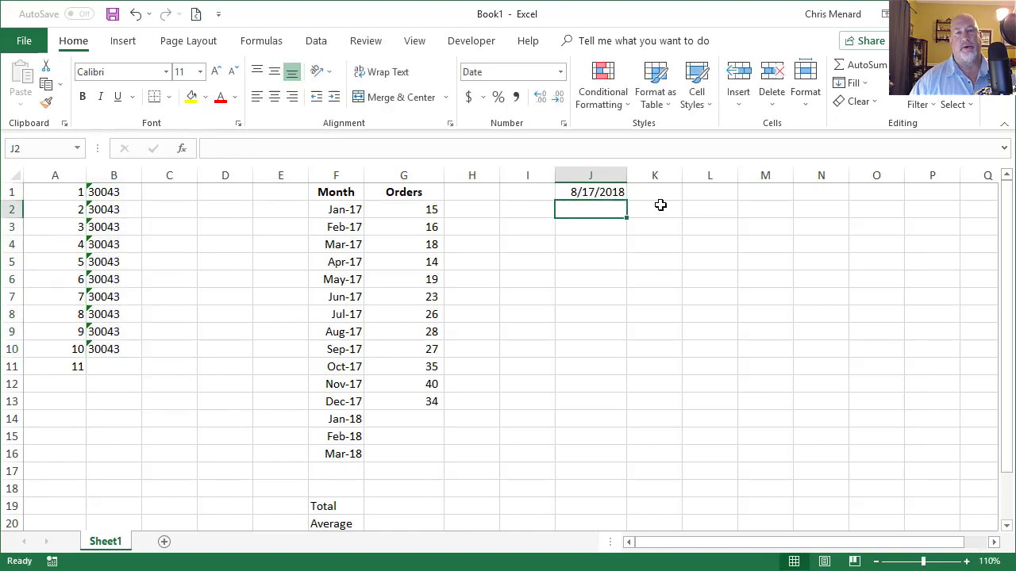
key(Up)
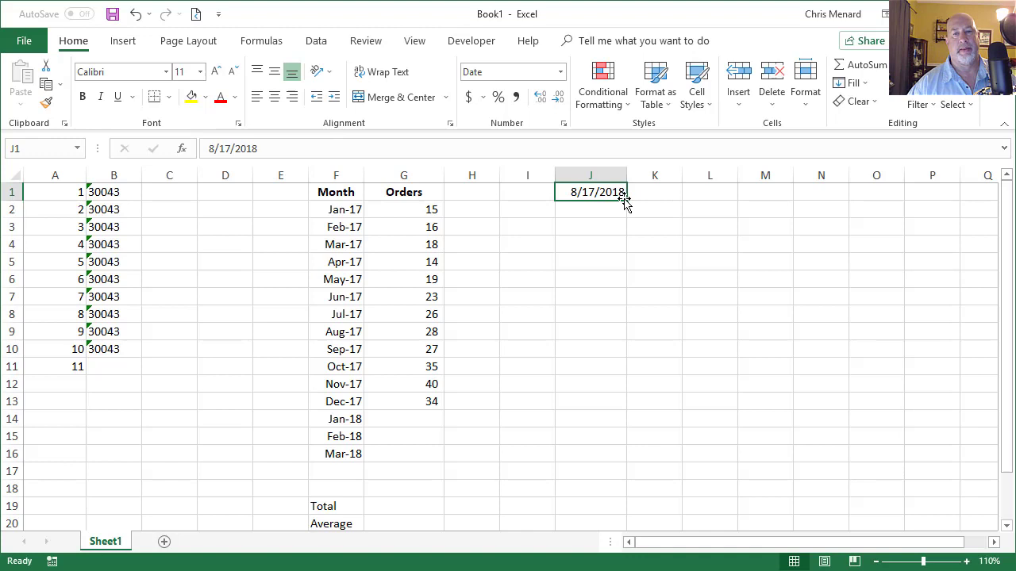
drag(626, 200, 630, 371)
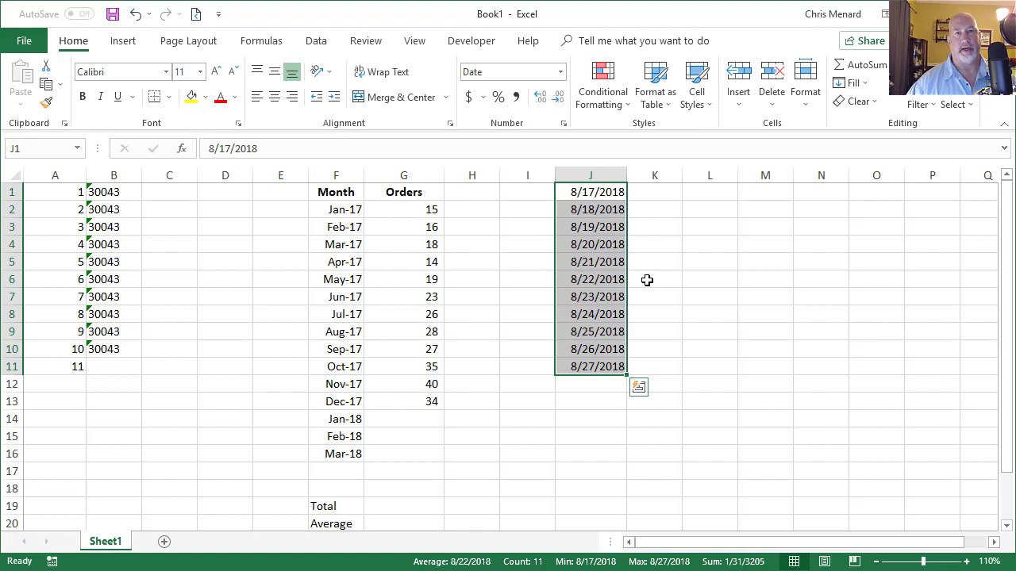
drag(604, 227, 604, 243)
click(604, 228)
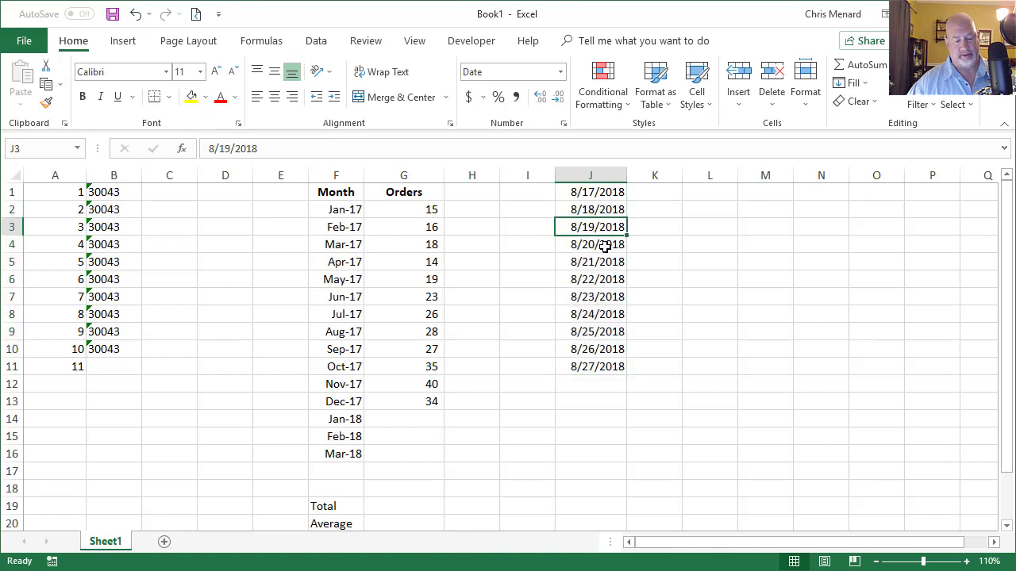
key(ctrl+z)
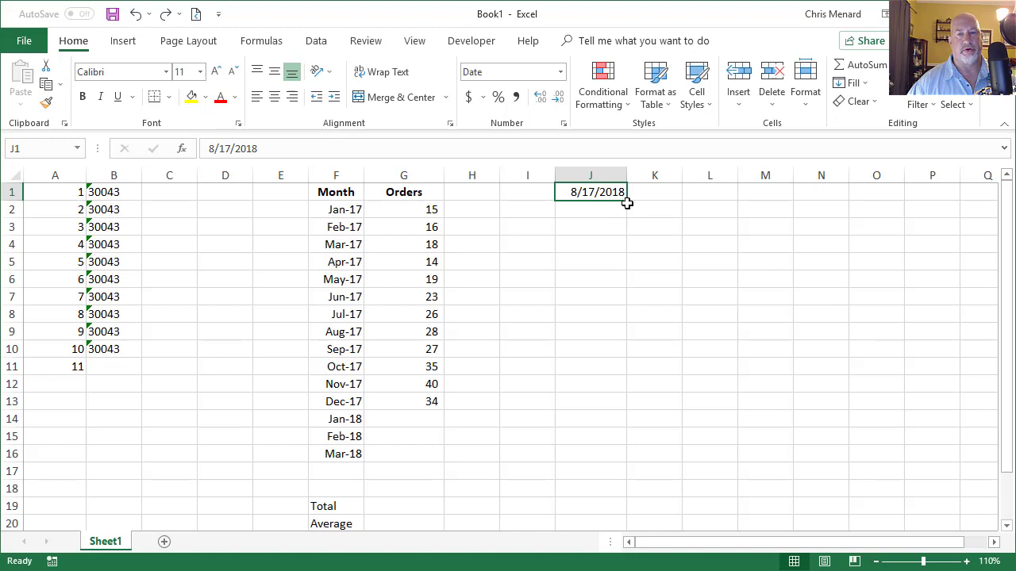
- Fill the date in J1 down to J10 with weekdays only
drag(627, 203, 631, 366)
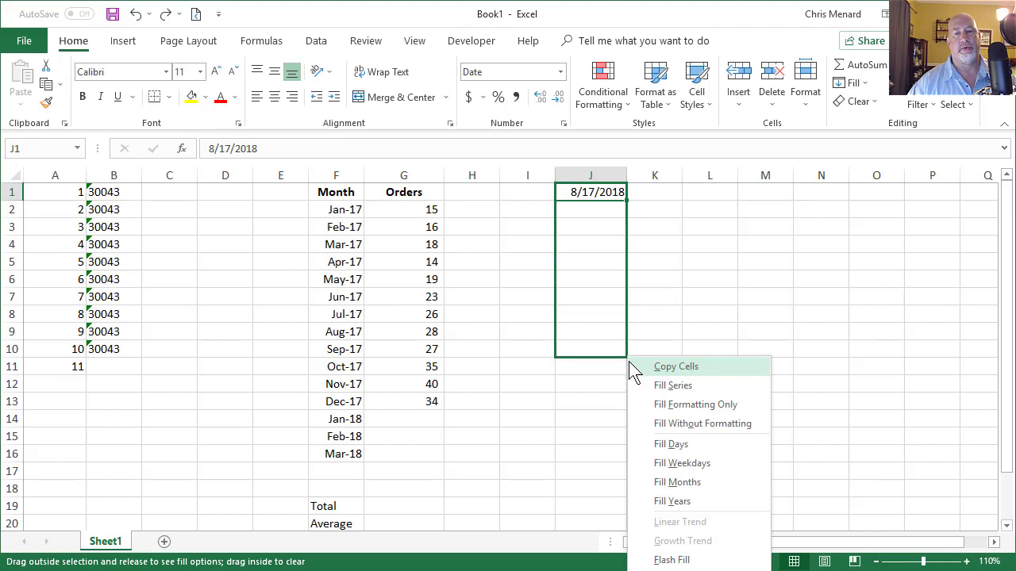
click(681, 465)
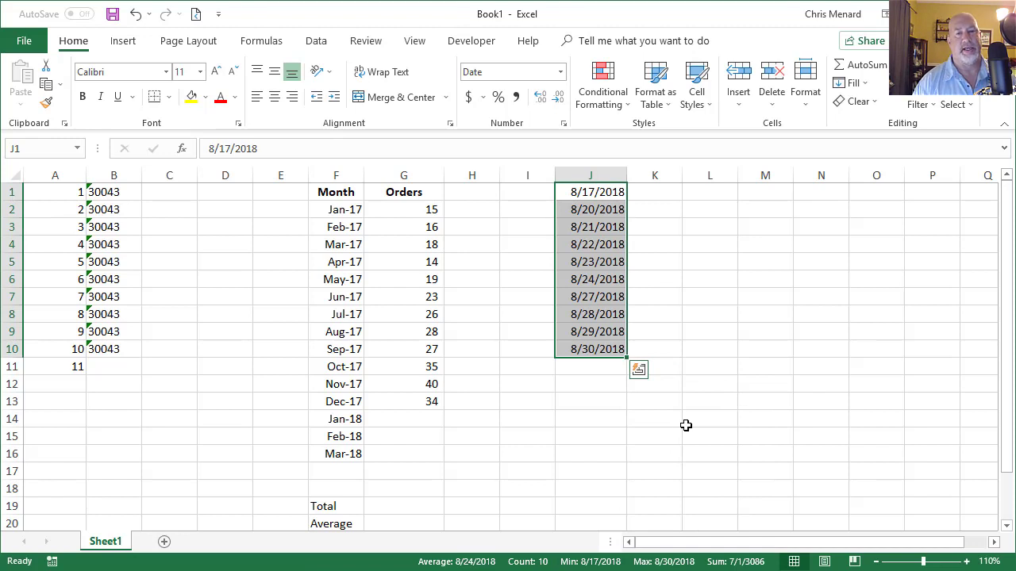
click(597, 210)
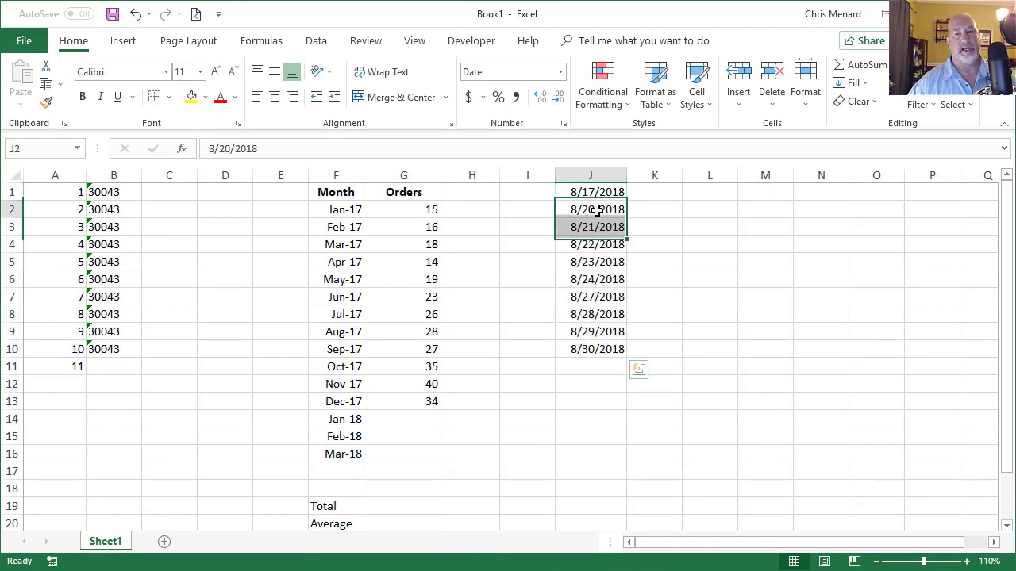
click(596, 279)
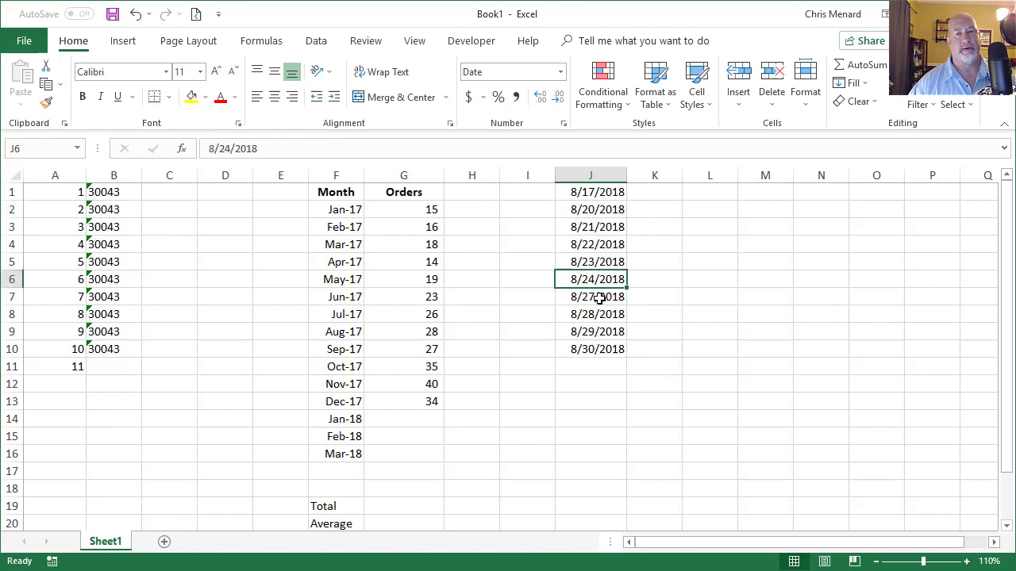
click(598, 297)
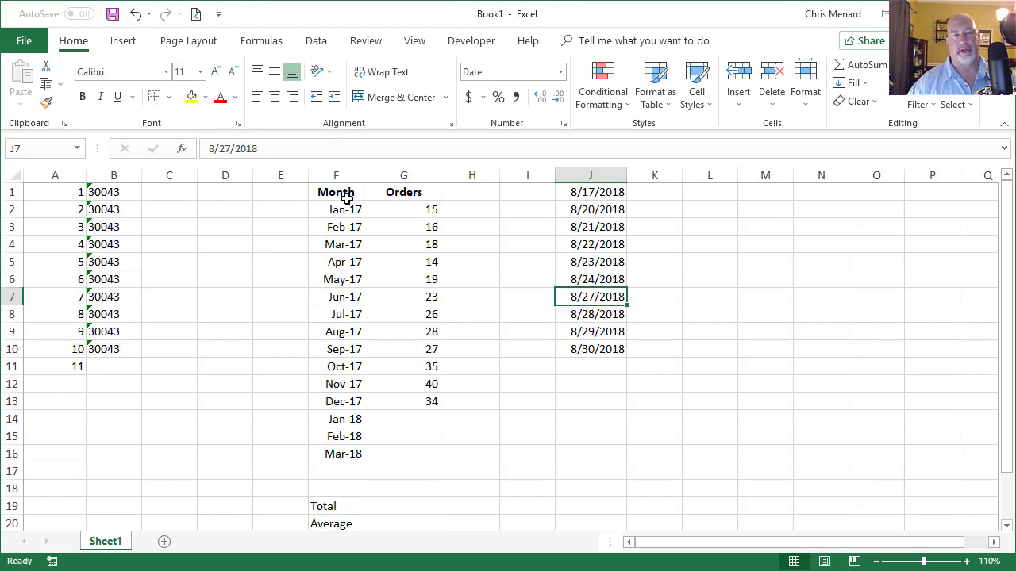
- Create an embedded column chart from the Month and Orders data in F1:G13 and place it beside the table
drag(342, 194, 399, 403)
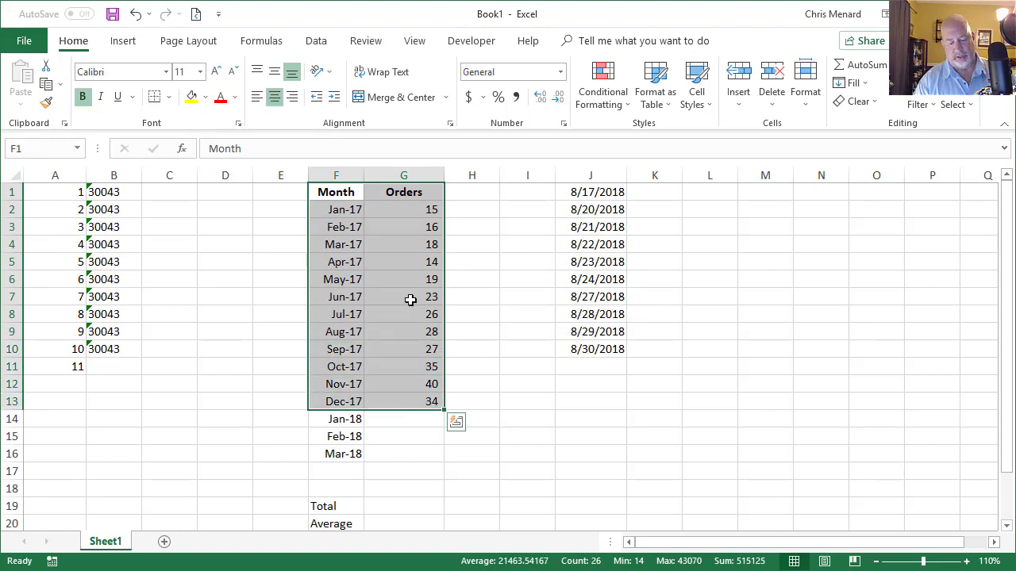
key(alt+F1)
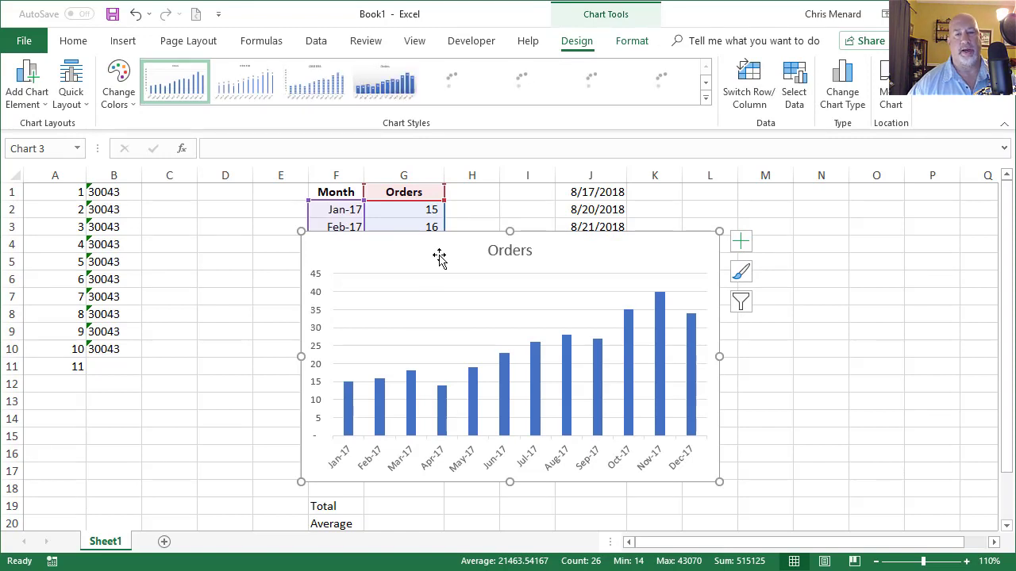
drag(437, 256, 614, 215)
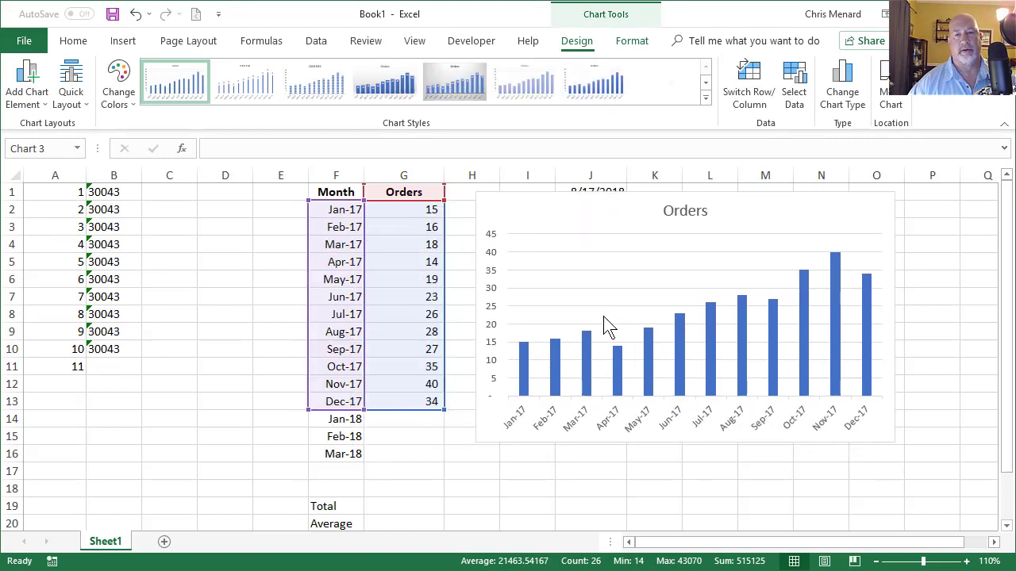
- Add a linear trendline to the Orders series in the chart and close the trendline formatting options
right_click(590, 361)
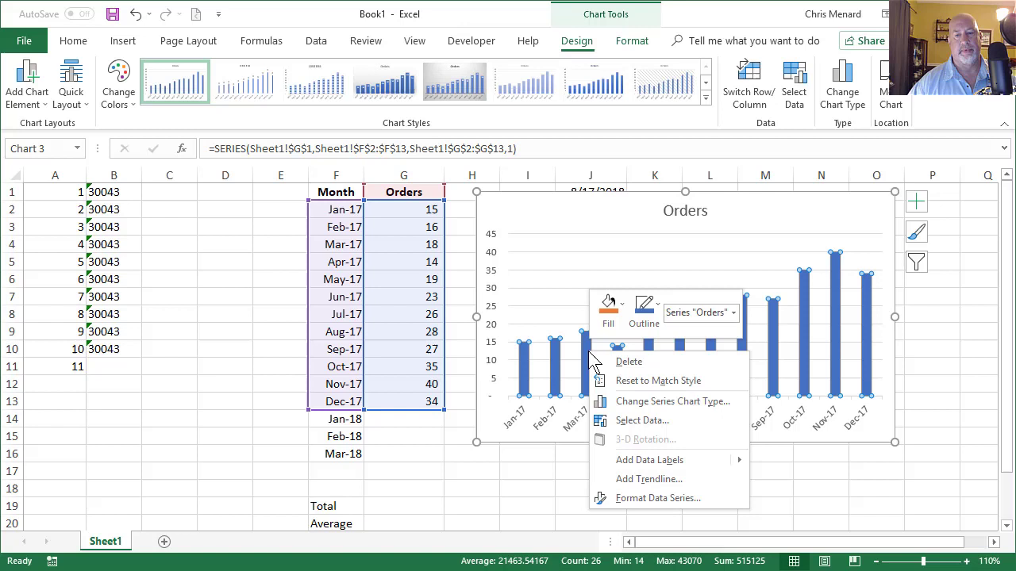
click(643, 479)
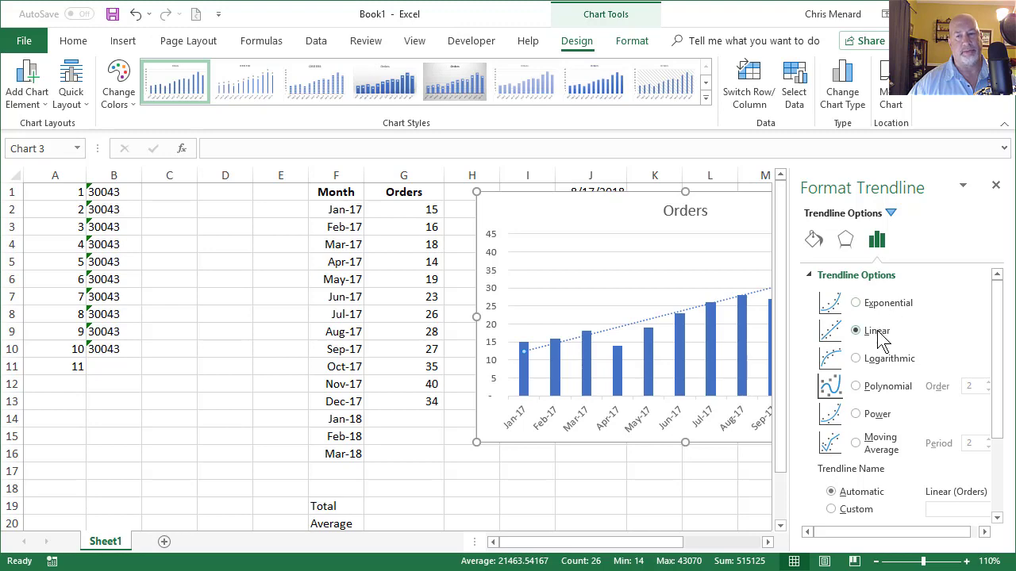
click(556, 487)
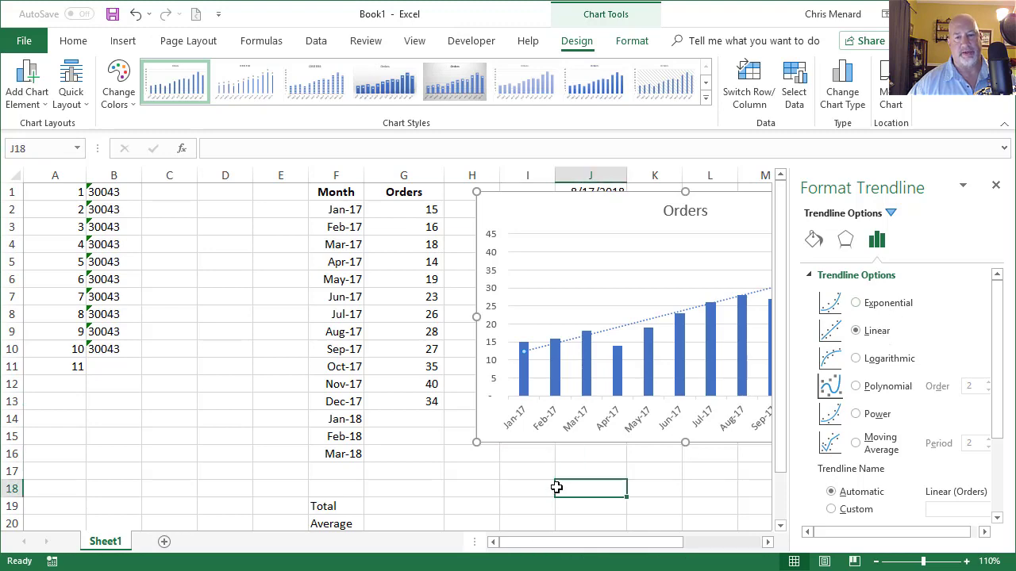
click(995, 185)
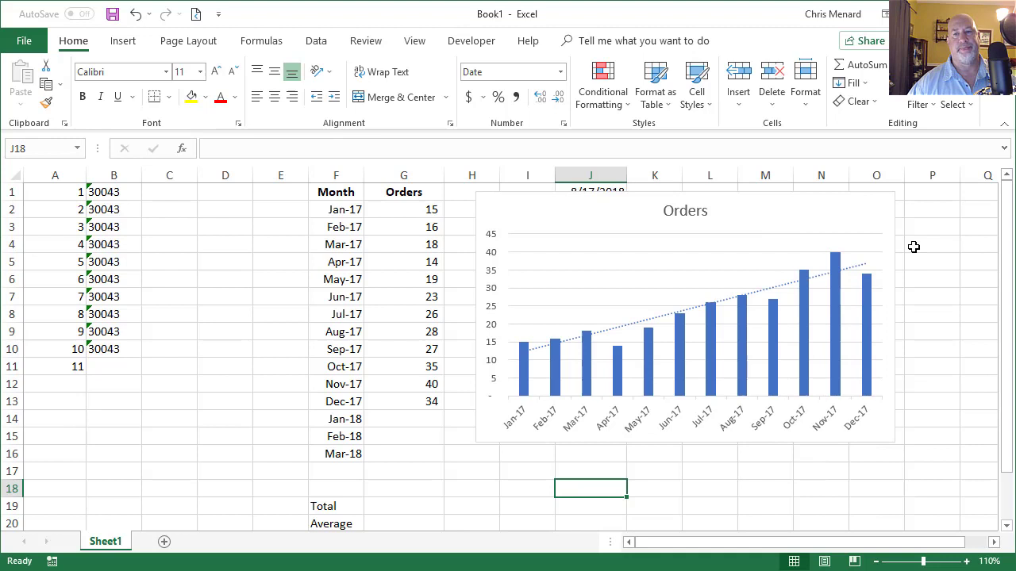
- Extend the Orders chart's data range down through row 16 so it includes Jan-18 to Mar-18
mouse_move(874, 299)
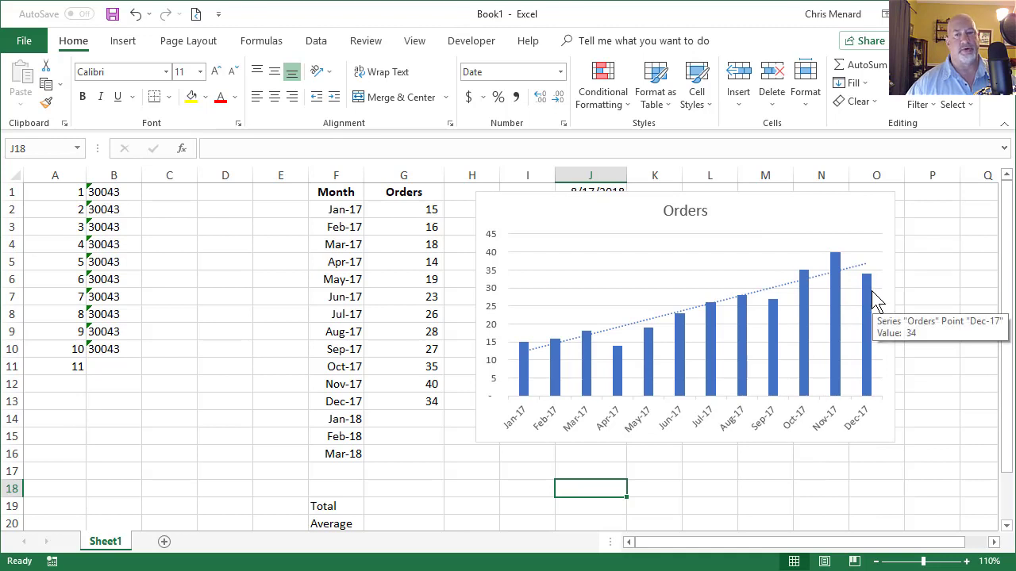
click(517, 211)
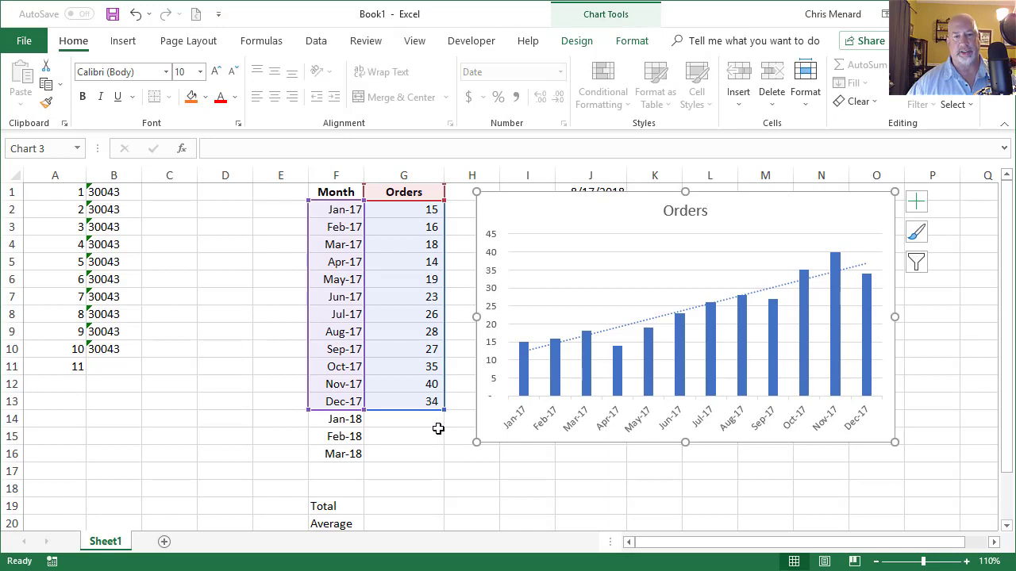
drag(440, 412, 449, 453)
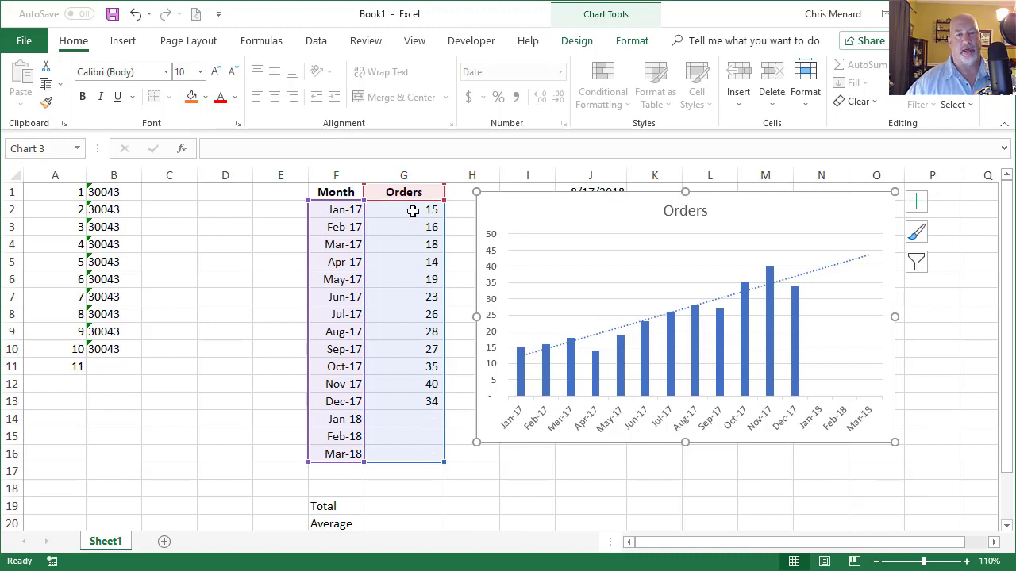
- Fill G14:G16 with a linear trend based on the orders in G2:G13 and check the filled cells
drag(412, 210, 418, 400)
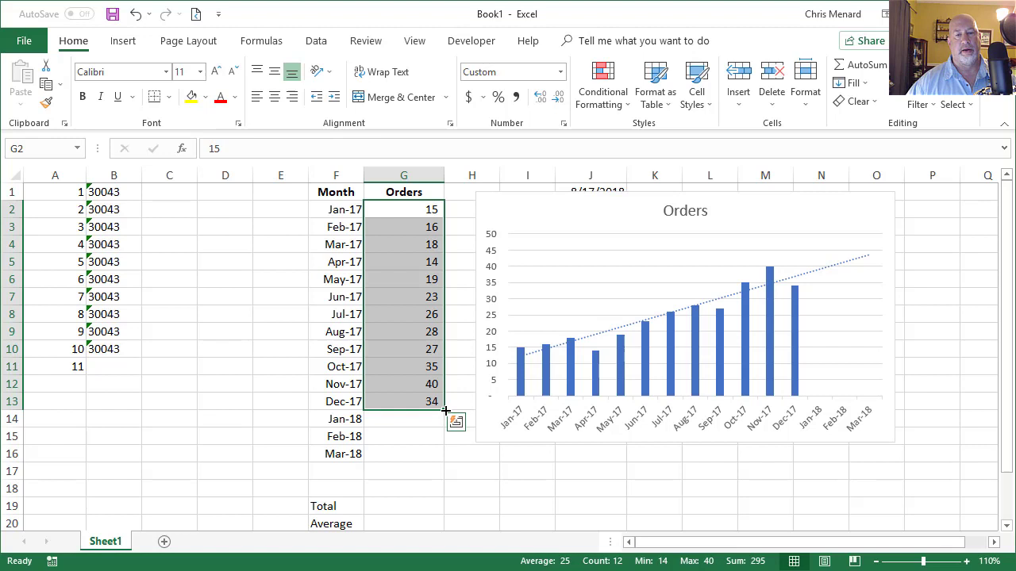
drag(445, 410, 443, 462)
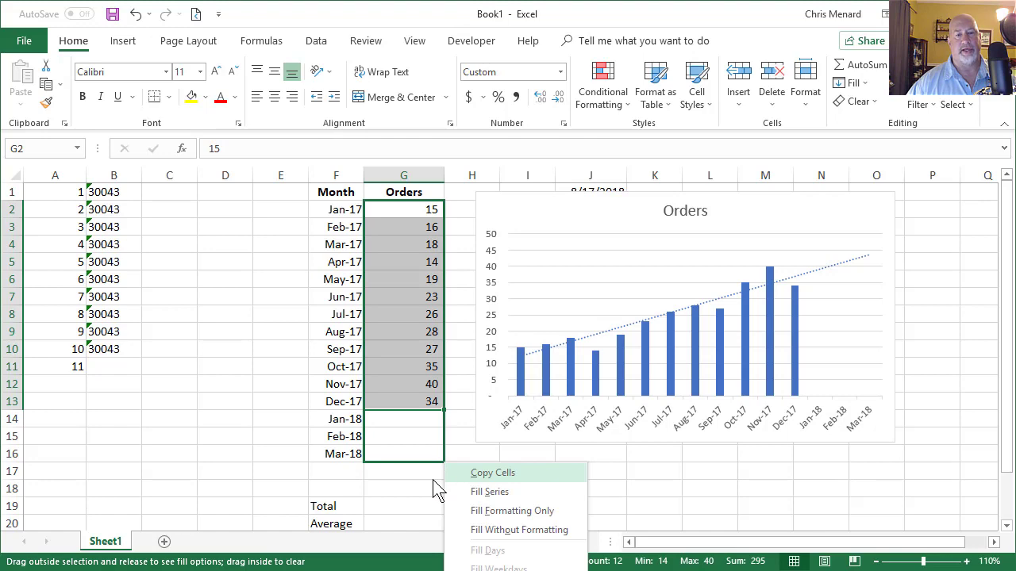
key(Escape)
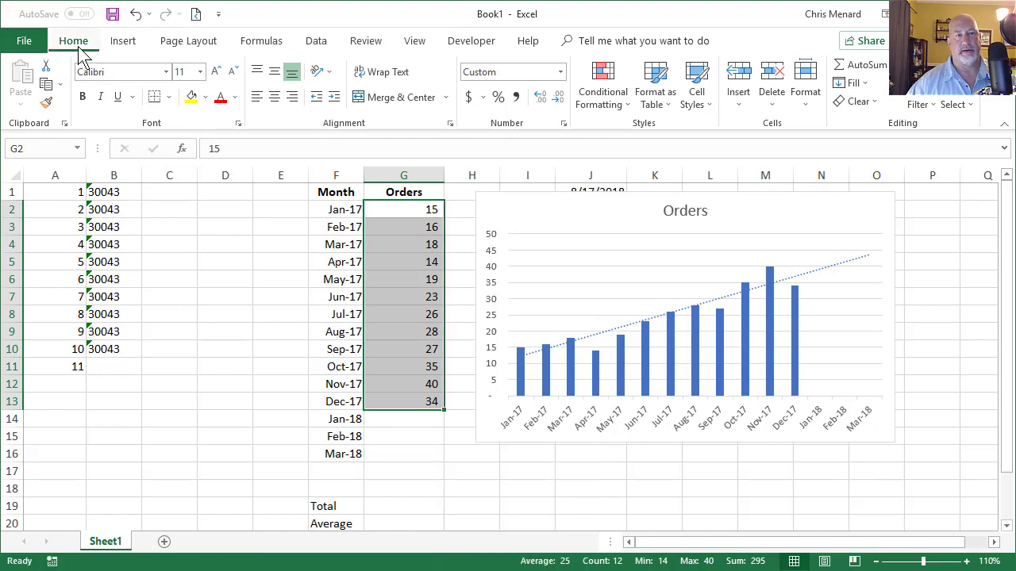
double_click(73, 41)
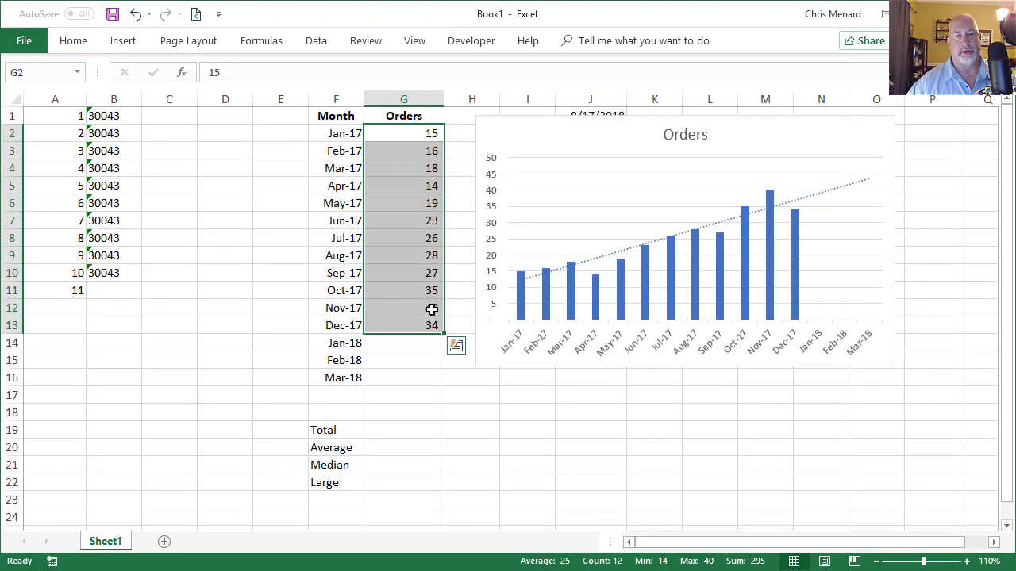
drag(445, 336, 445, 380)
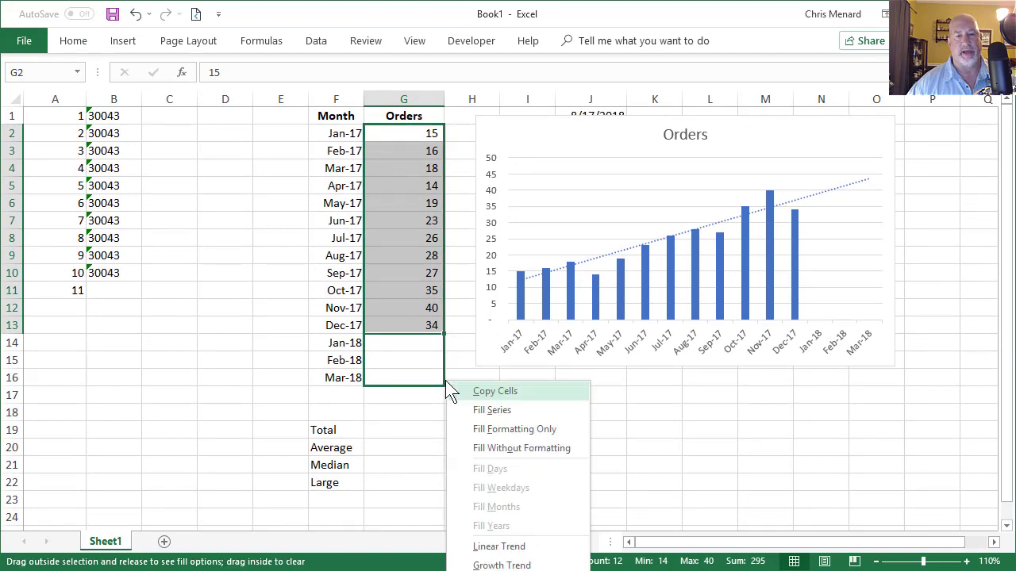
click(514, 547)
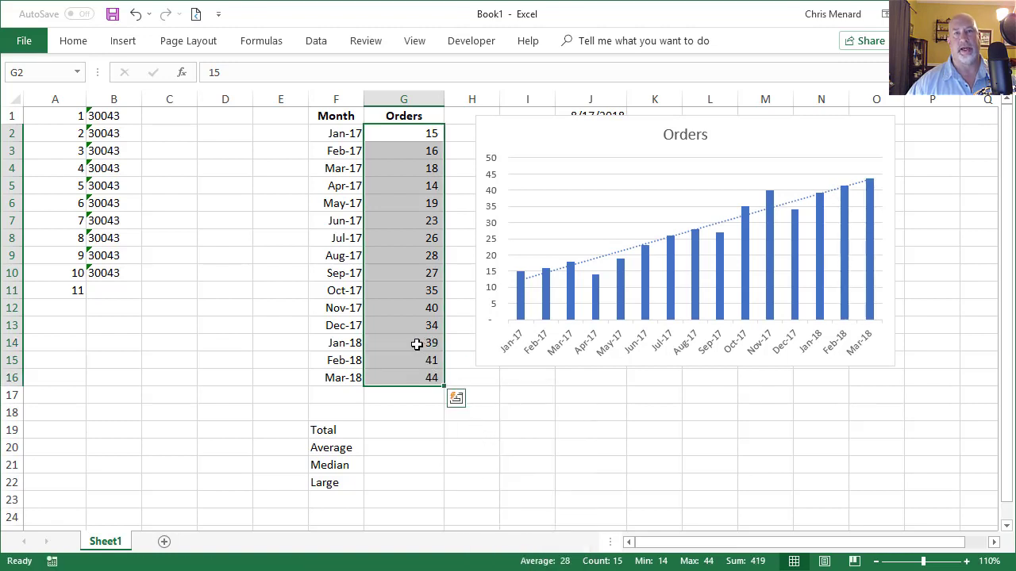
click(417, 344)
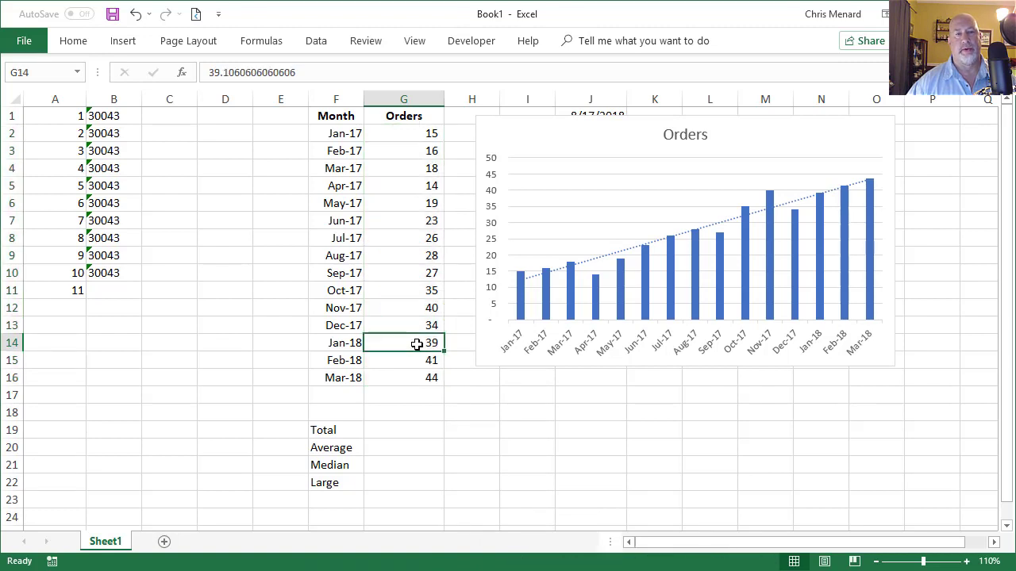
click(415, 359)
click(415, 378)
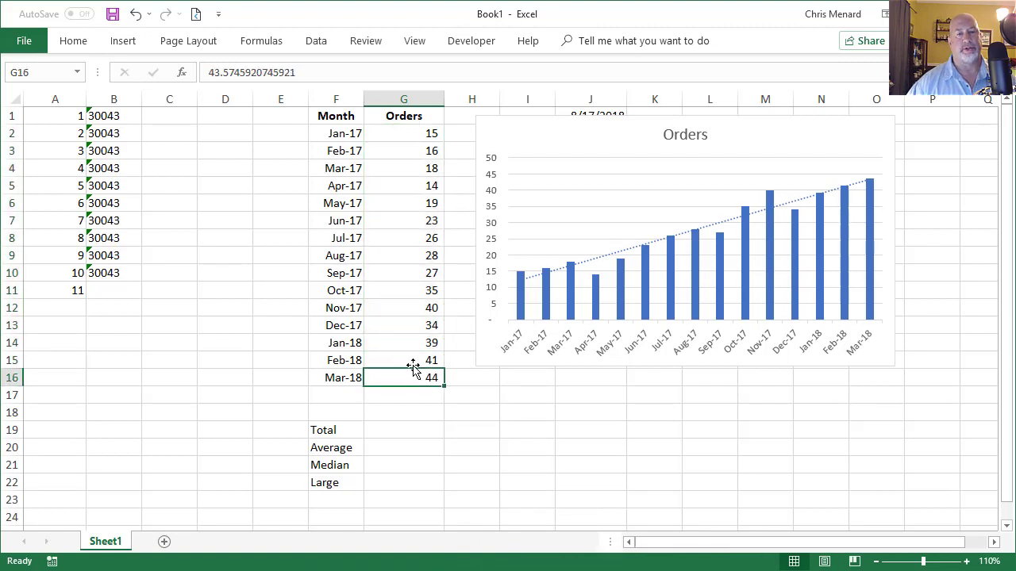
click(407, 346)
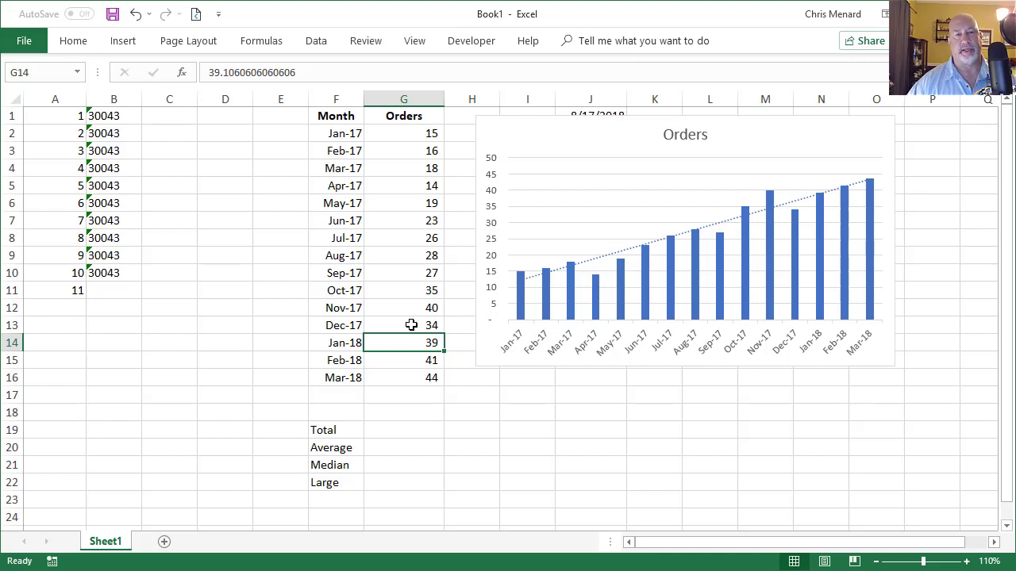
- Enter =SUM(G2:G16) in cell G19 to total the orders
click(410, 433)
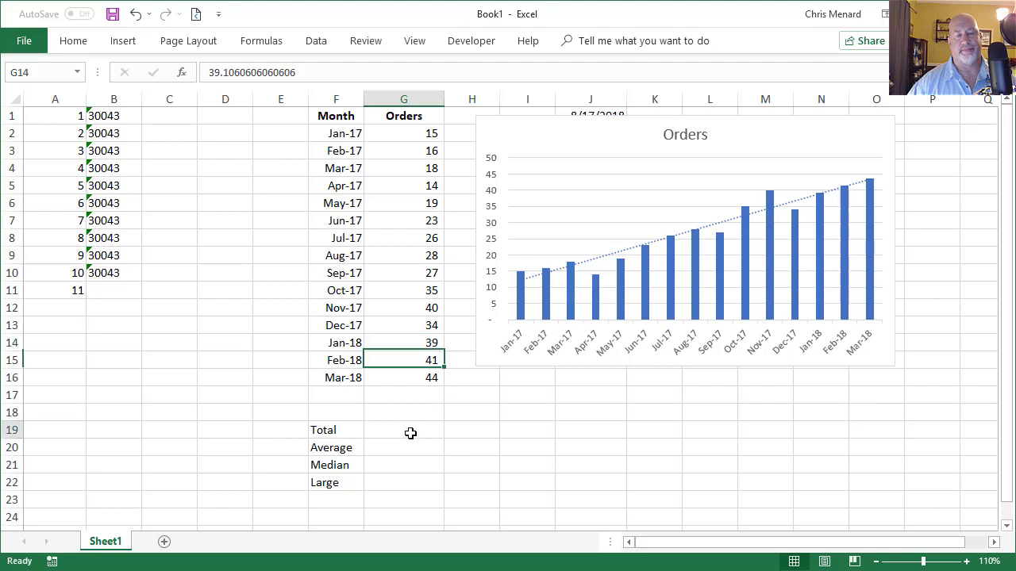
text(=sum)
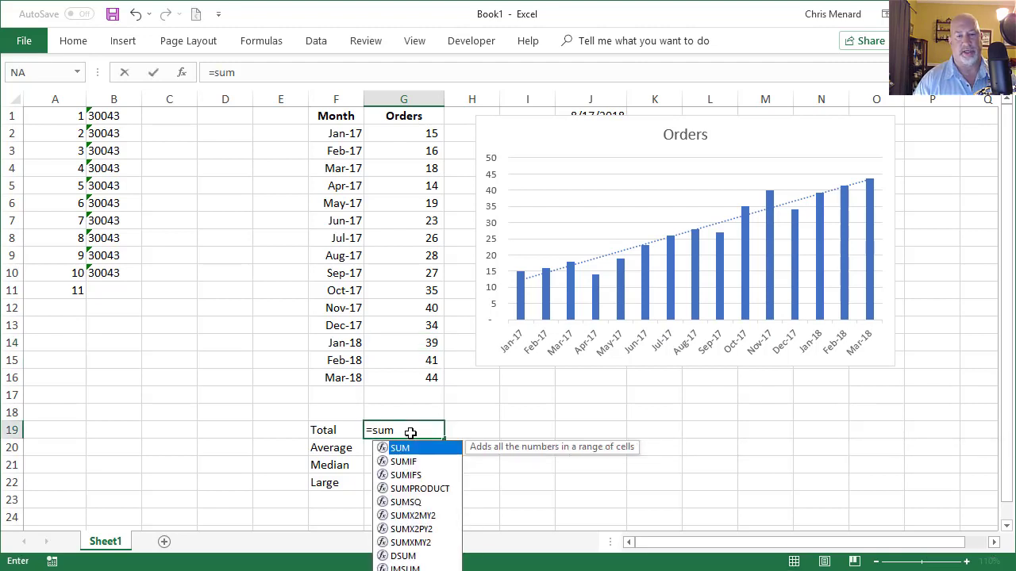
key(Tab)
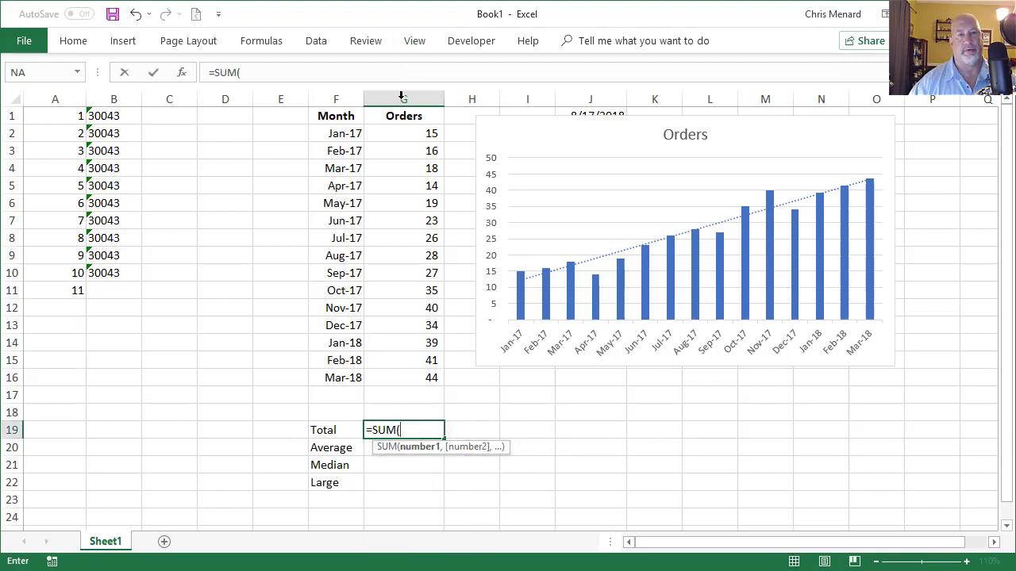
drag(397, 133, 400, 374)
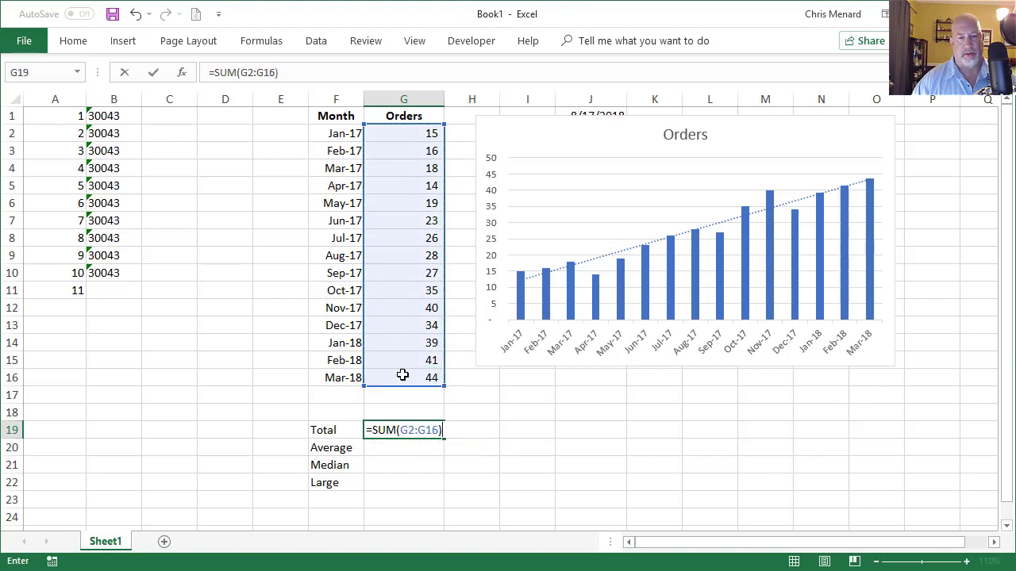
key(Return)
- Enter =AVERAGE(G2:G16) in cell G20 and review the Total and Average formulas
text(=average)
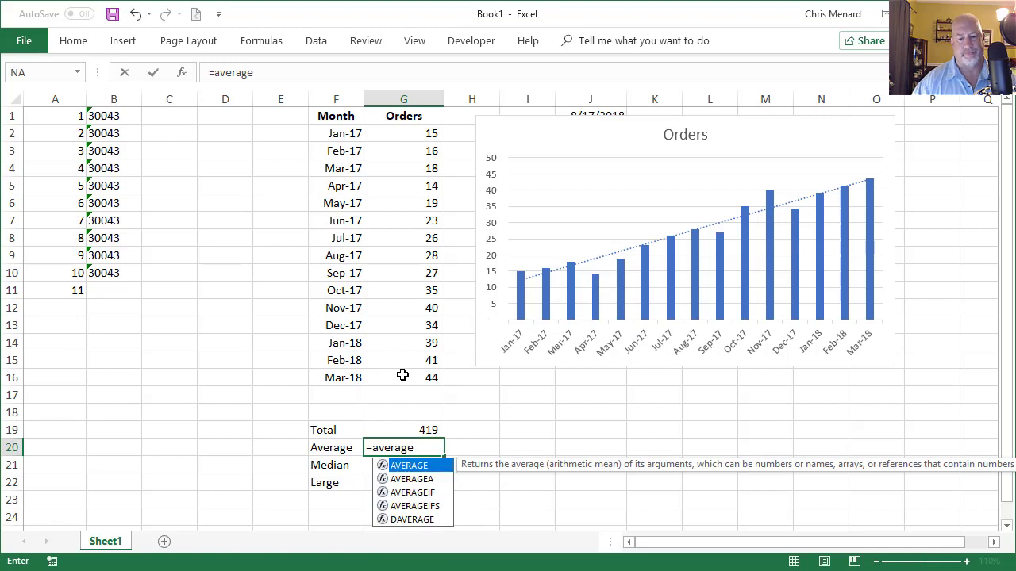
key(Tab)
drag(404, 135, 397, 375)
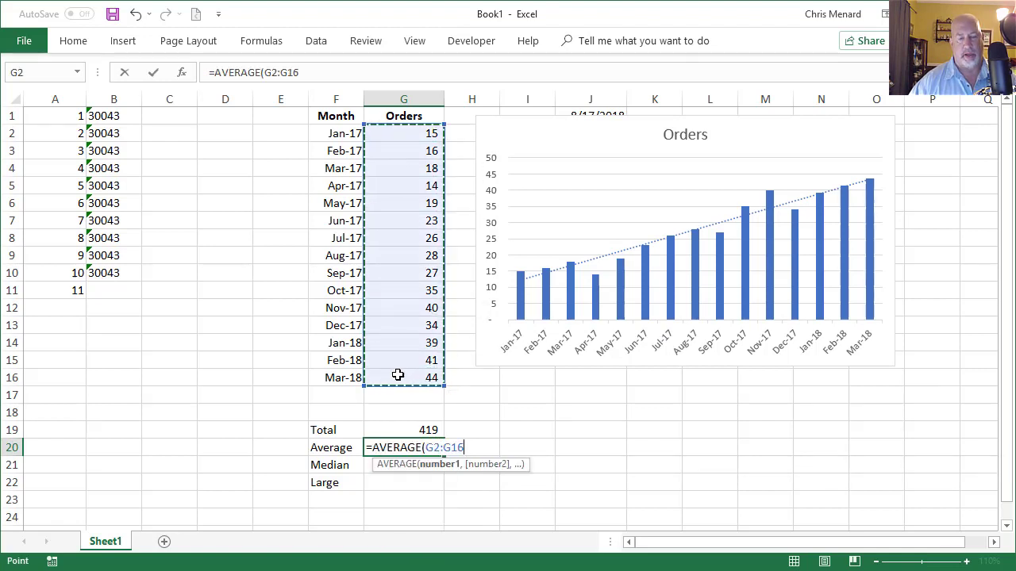
key(Return)
key(Up)
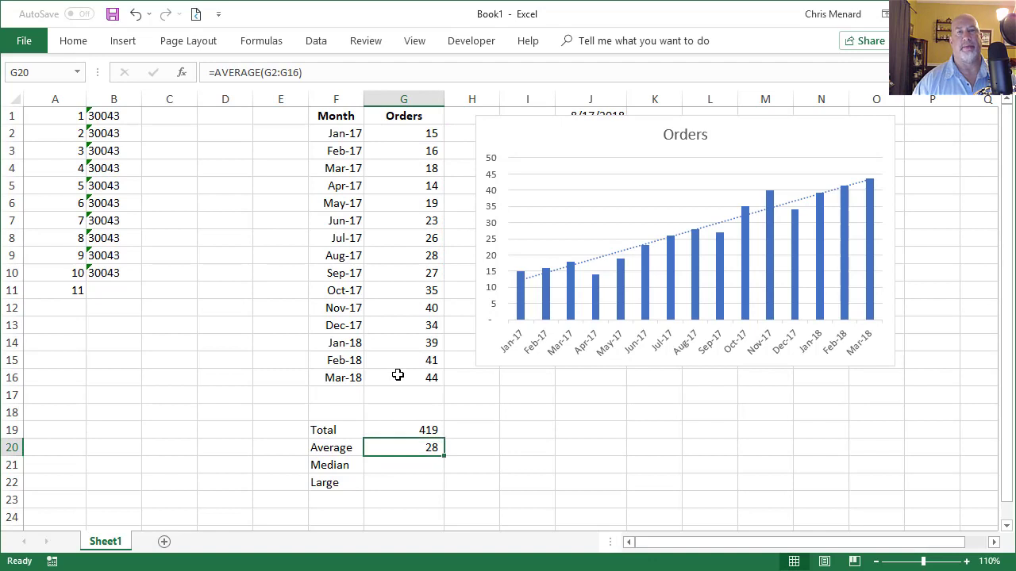
click(415, 430)
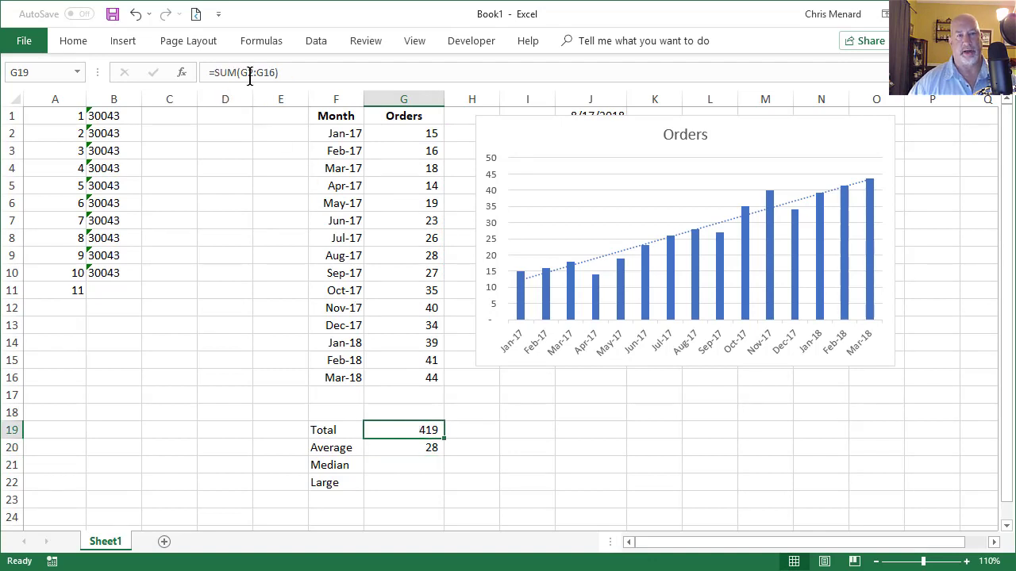
click(397, 448)
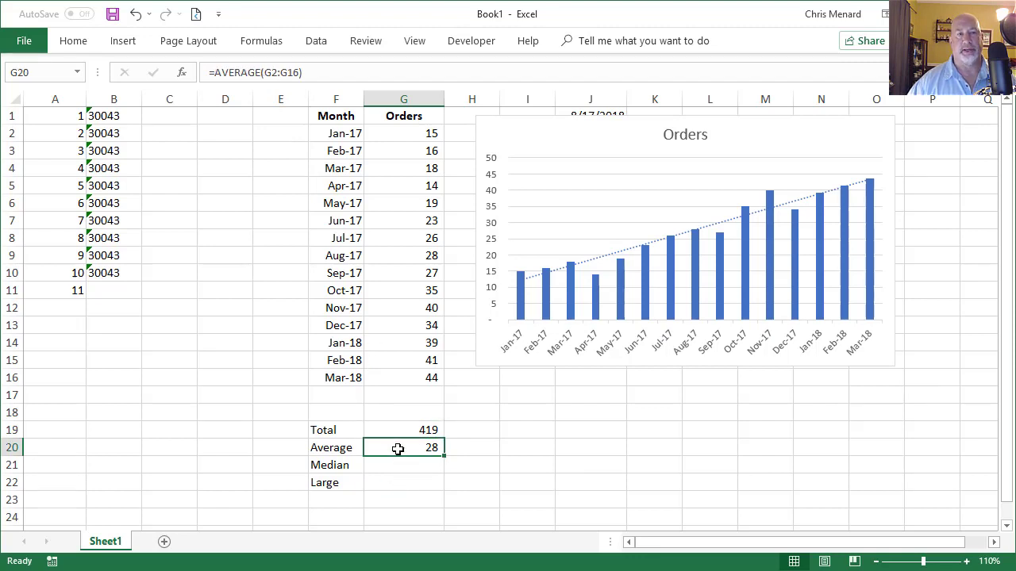
- Try replacing the formulas in G19:G20 with values only in place, check both cells, and undo the replacement
drag(408, 430, 407, 451)
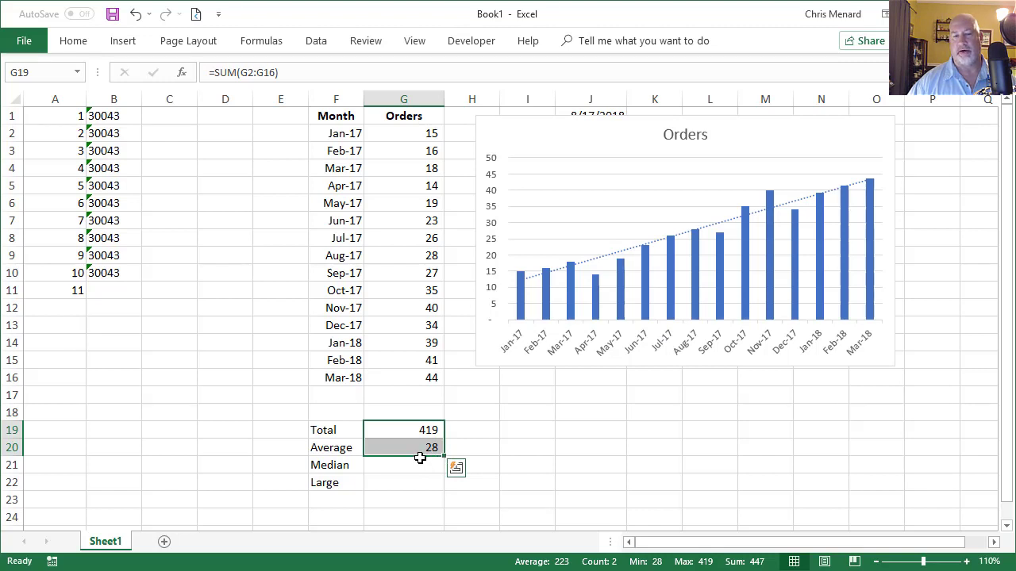
mouse_move(420, 458)
mouse_down()
mouse_move(424, 470)
mouse_move(423, 456)
mouse_up()
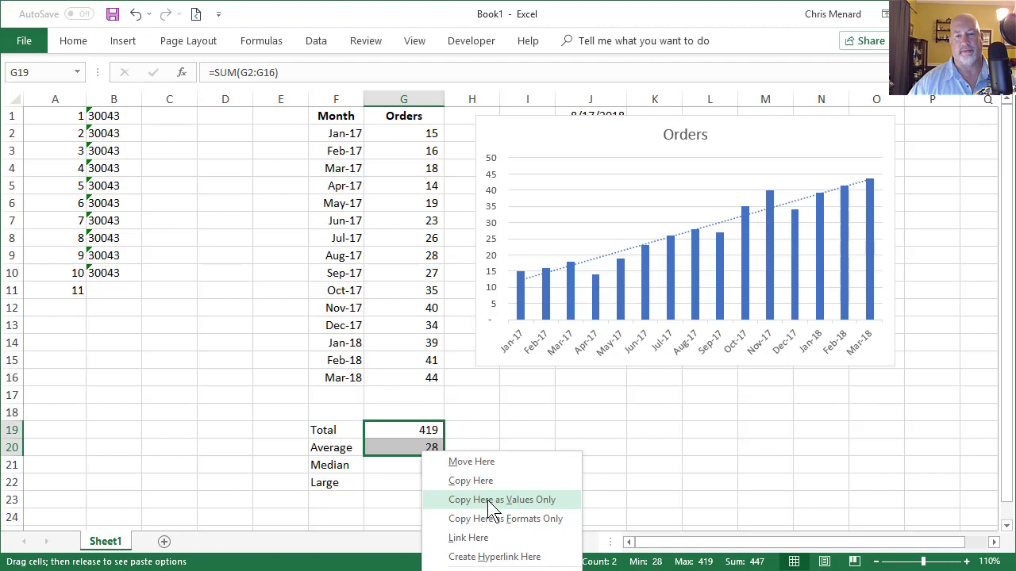
click(483, 499)
click(418, 433)
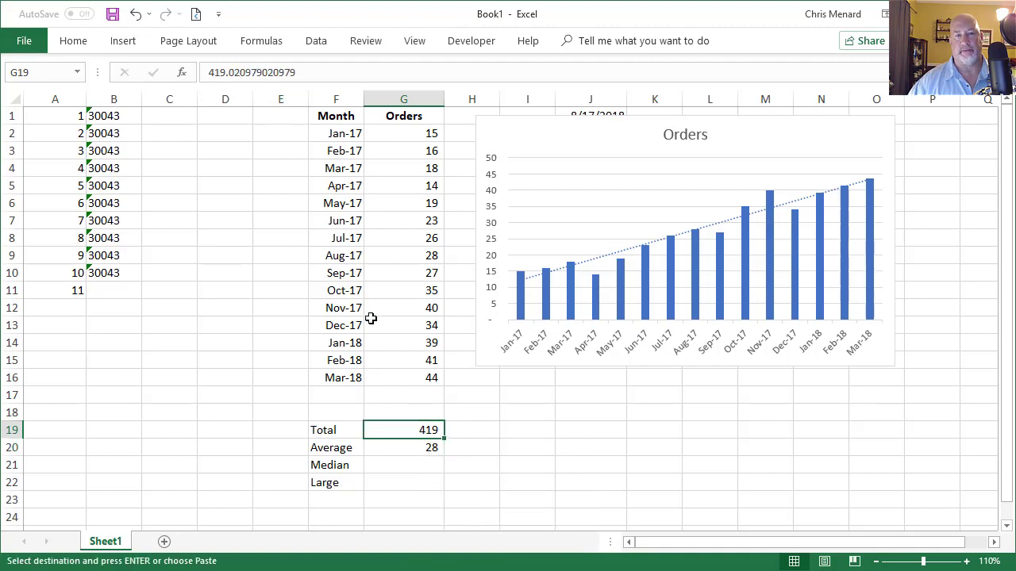
click(414, 446)
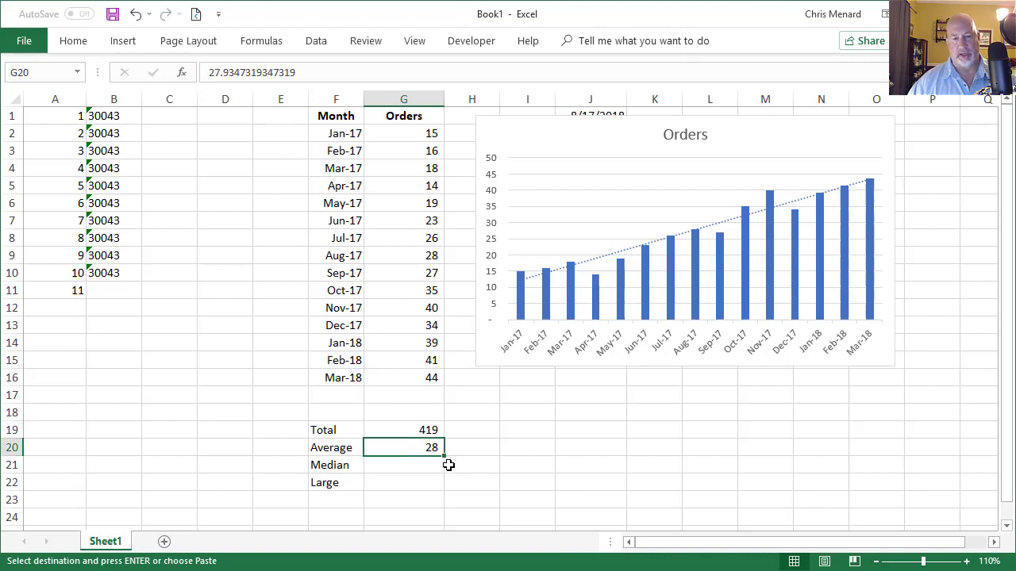
key(ctrl+z)
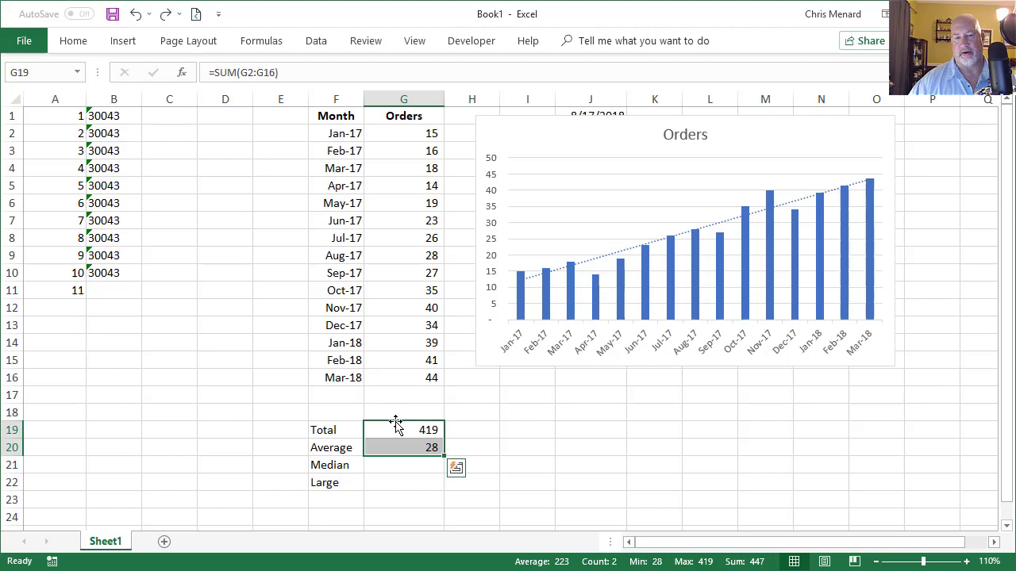
- Convert the Total and Average formulas in G19:G20 to static values by copying them onto themselves as values only
mouse_move(396, 424)
mouse_down()
mouse_move(396, 449)
mouse_move(397, 431)
mouse_up()
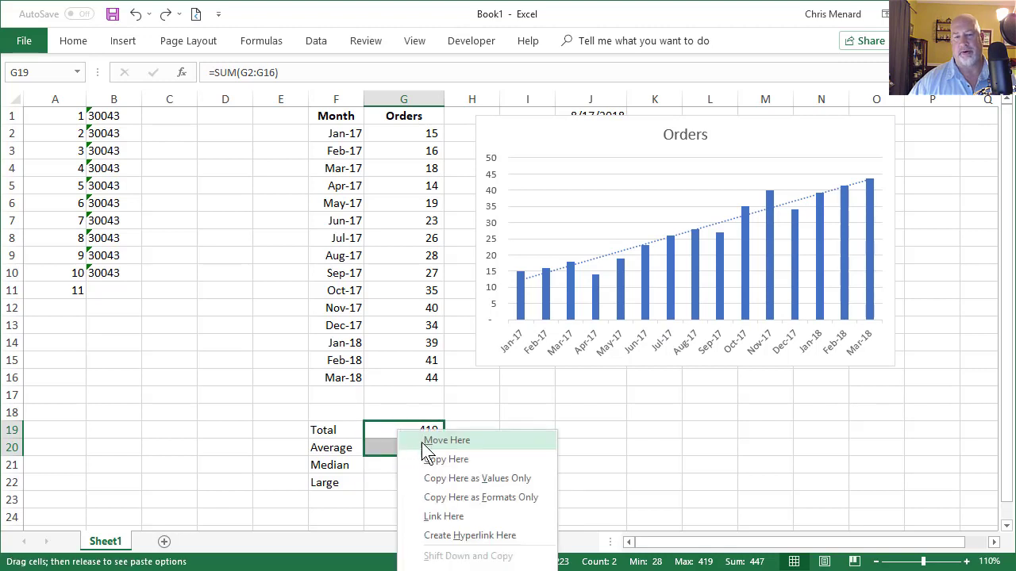
click(459, 478)
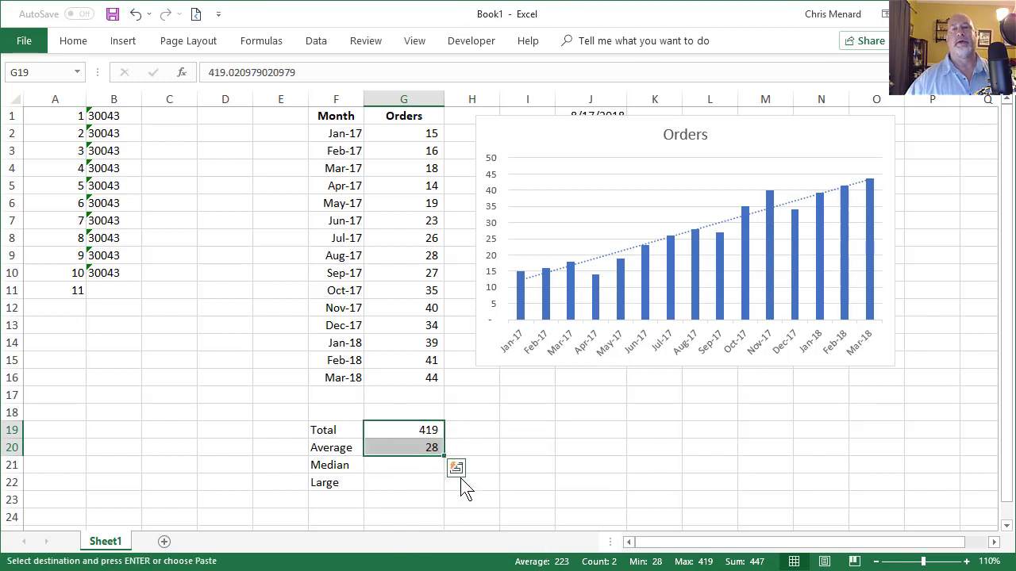